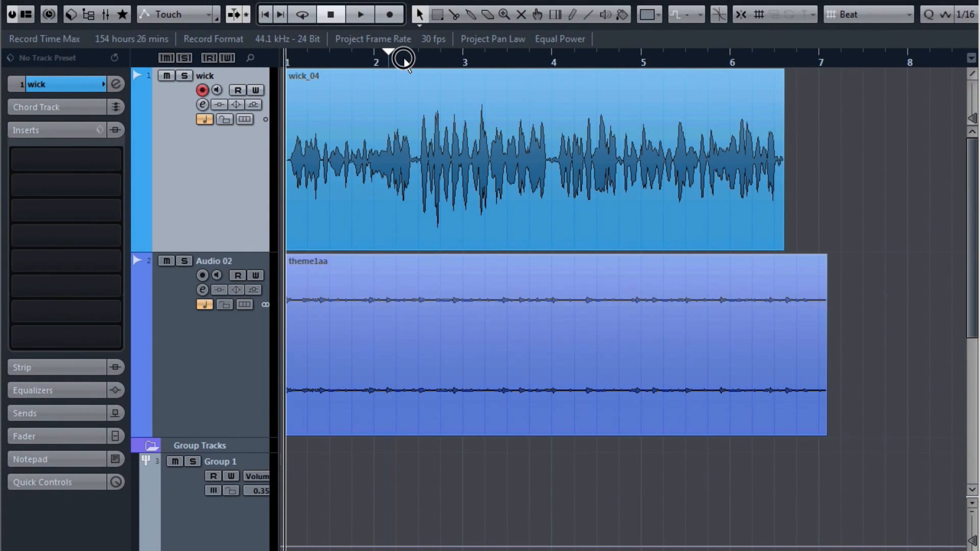
# Step: Scrub and briefly play the wick vocal, returning the playhead near bar 2
pyautogui.moveTo(403, 59); pyautogui.dragTo(378, 64)
pyautogui.press('space')
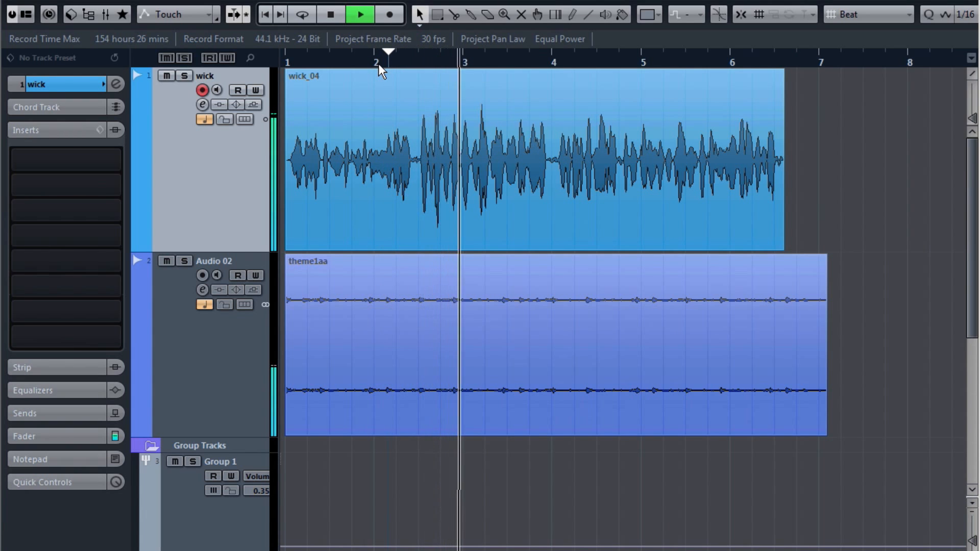
pyautogui.press('space')
pyautogui.moveTo(378, 64); pyautogui.dragTo(256, 50)
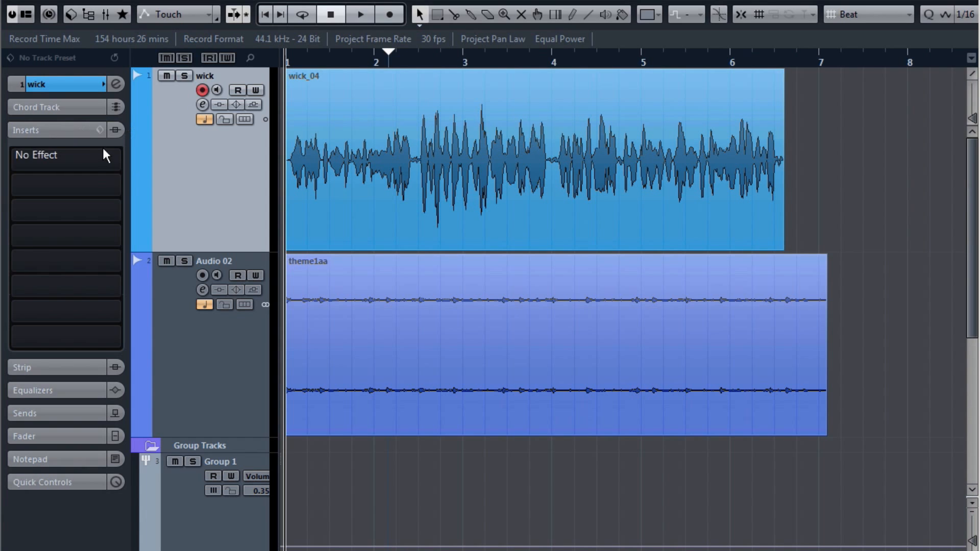
# Step: Insert GlissEQ on the wick track and turn band 1 into a Hi-pass 24 filter
pyautogui.click(118, 155)
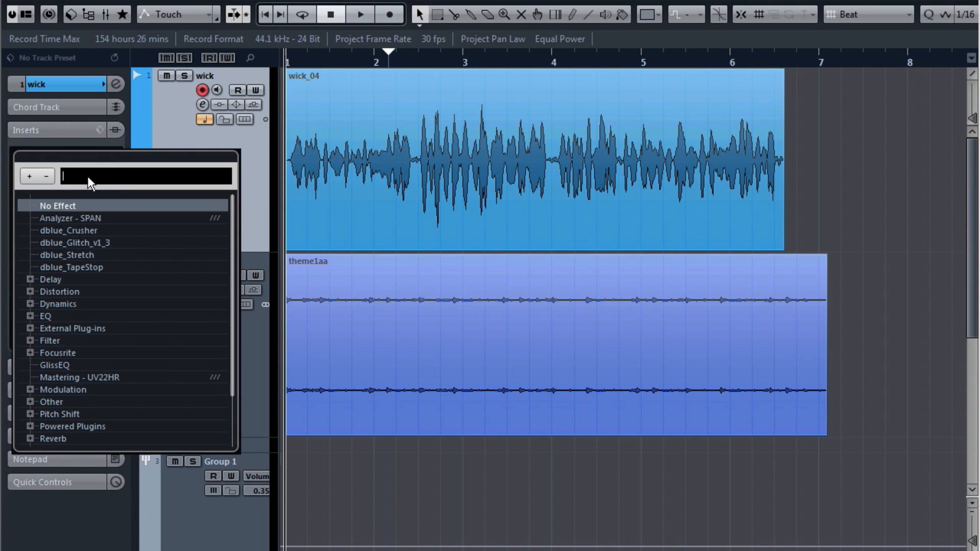
pyautogui.click(67, 365)
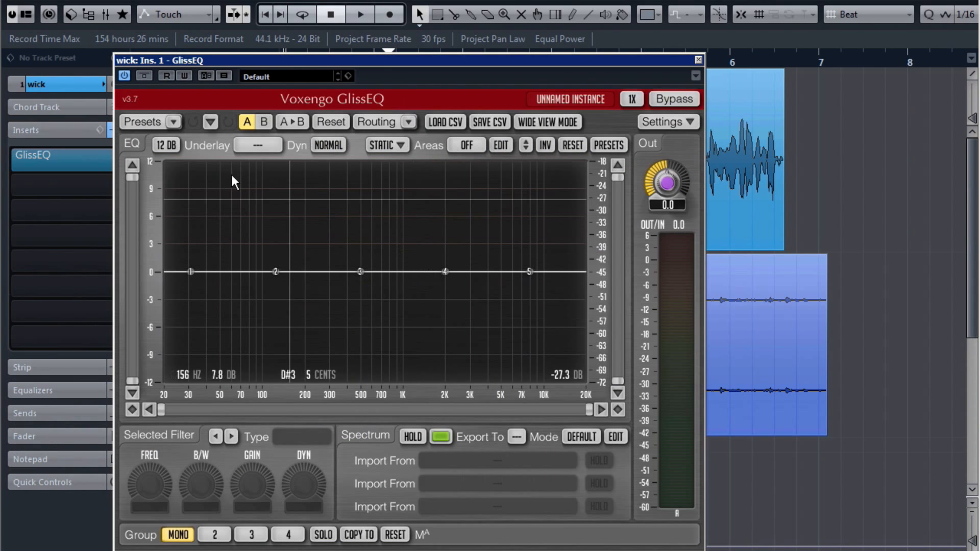
pyautogui.moveTo(306, 61); pyautogui.dragTo(322, 16)
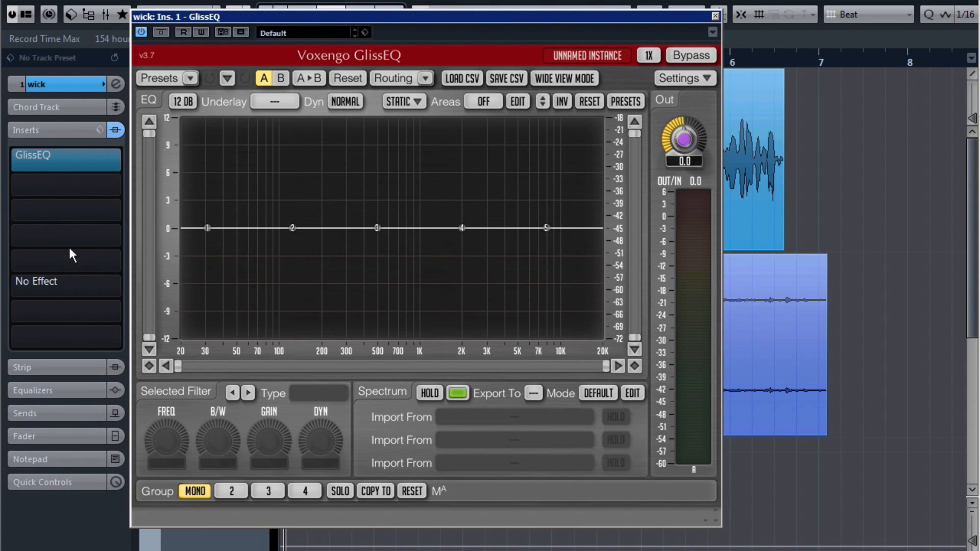
pyautogui.click(208, 228)
pyautogui.rightClick(209, 226)
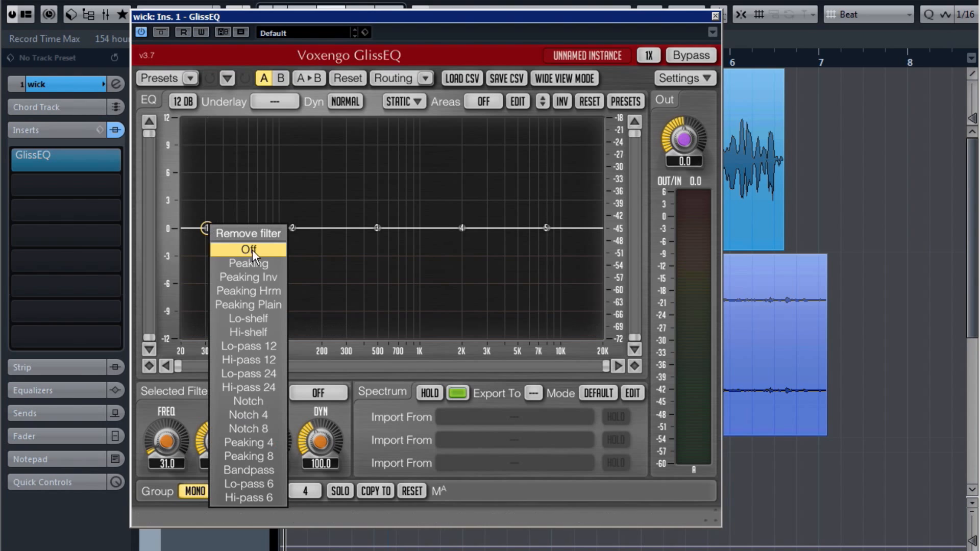
pyautogui.click(255, 386)
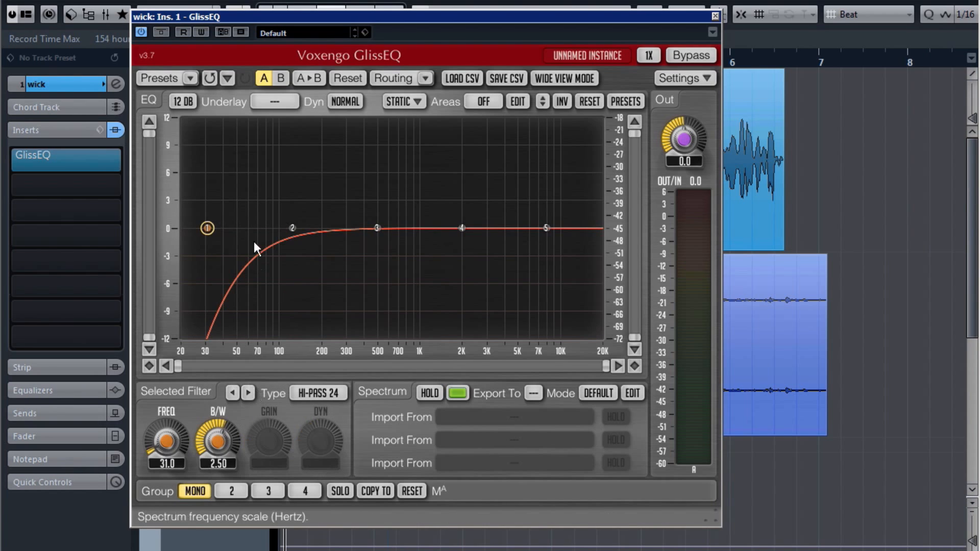
# Step: Tune the hi-pass cutoff while listening, settling near 66 Hz, and close GlissEQ
pyautogui.moveTo(214, 231); pyautogui.dragTo(164, 233)
pyautogui.press('space')
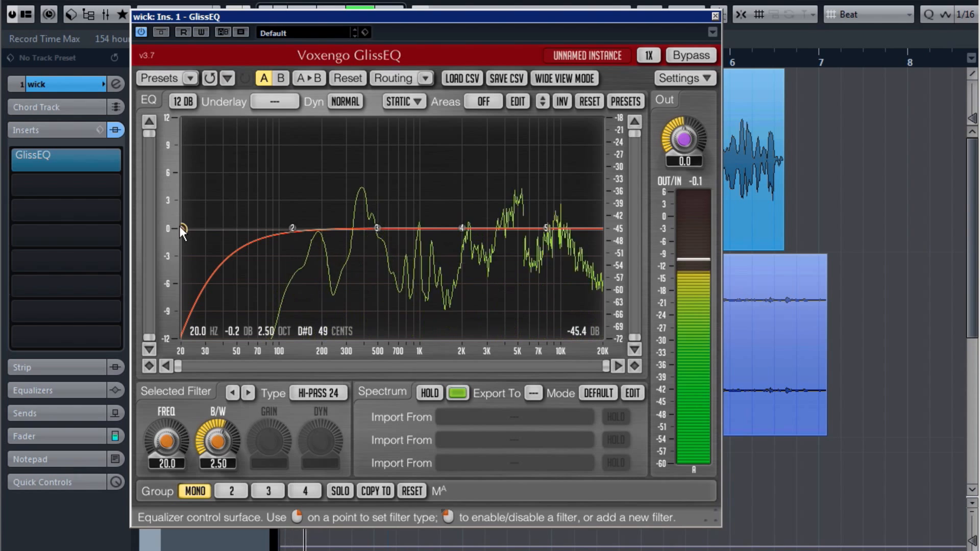
pyautogui.moveTo(182, 228); pyautogui.dragTo(268, 227)
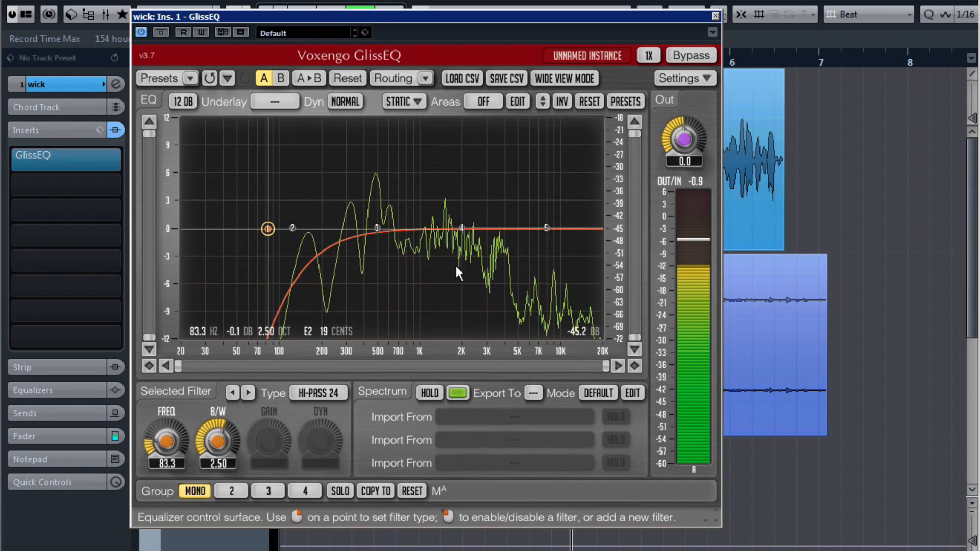
pyautogui.press('space')
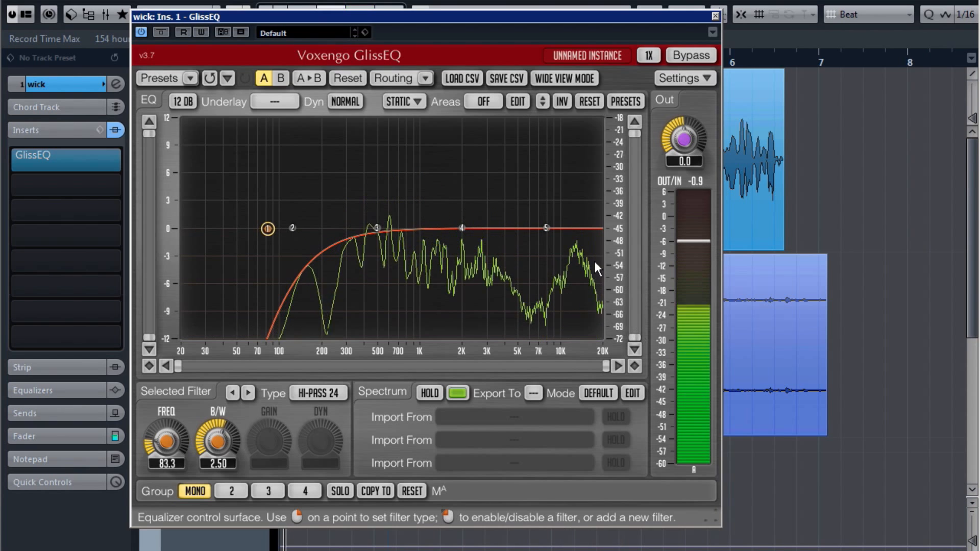
pyautogui.click(273, 223)
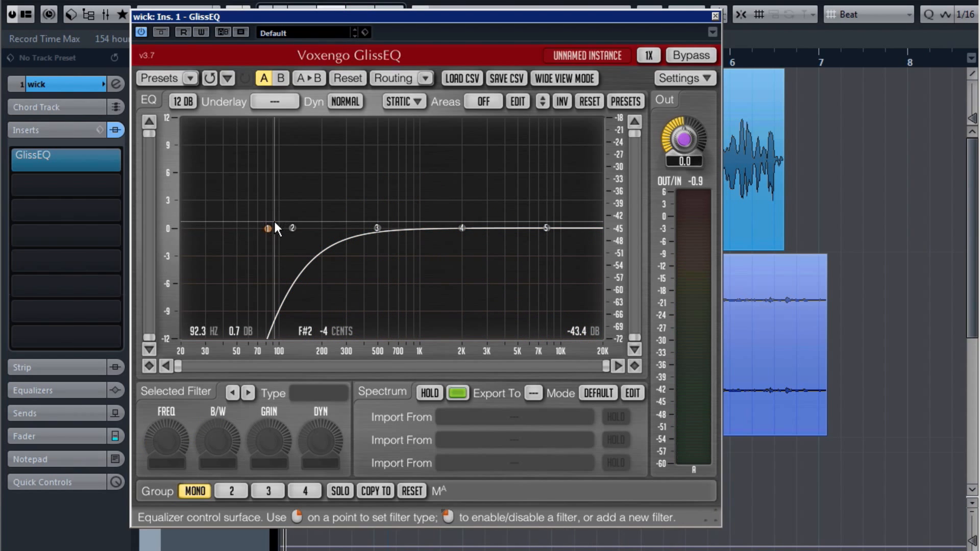
pyautogui.click(268, 228)
pyautogui.moveTo(268, 228); pyautogui.dragTo(253, 232)
pyautogui.click(715, 16)
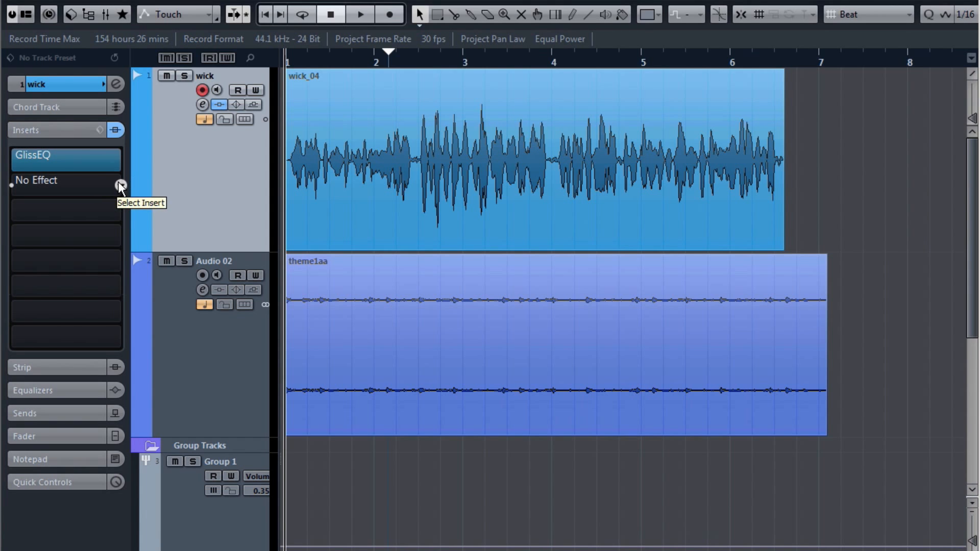
# Step: Load a Dynamics Compressor into the wick track's second insert with auto make-up gain off
pyautogui.click(119, 184)
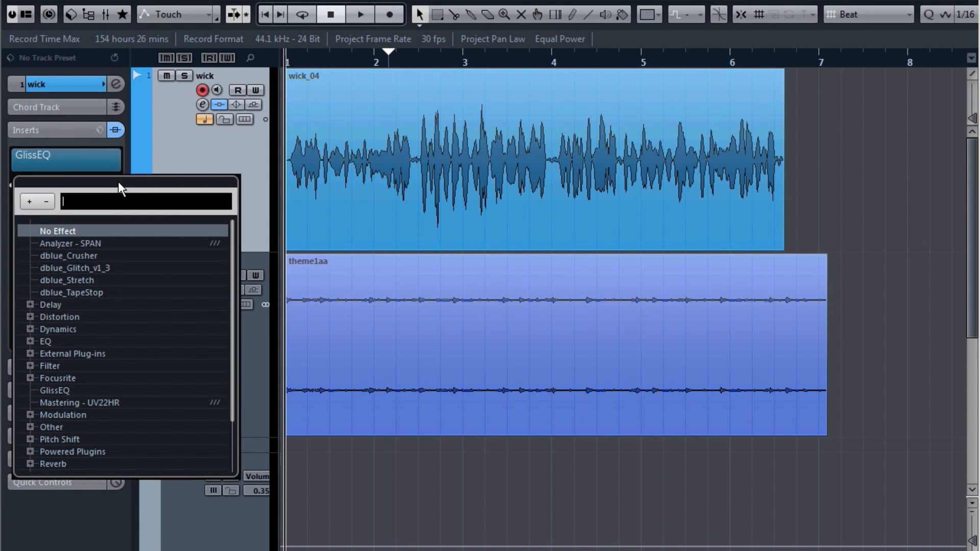
pyautogui.click(30, 329)
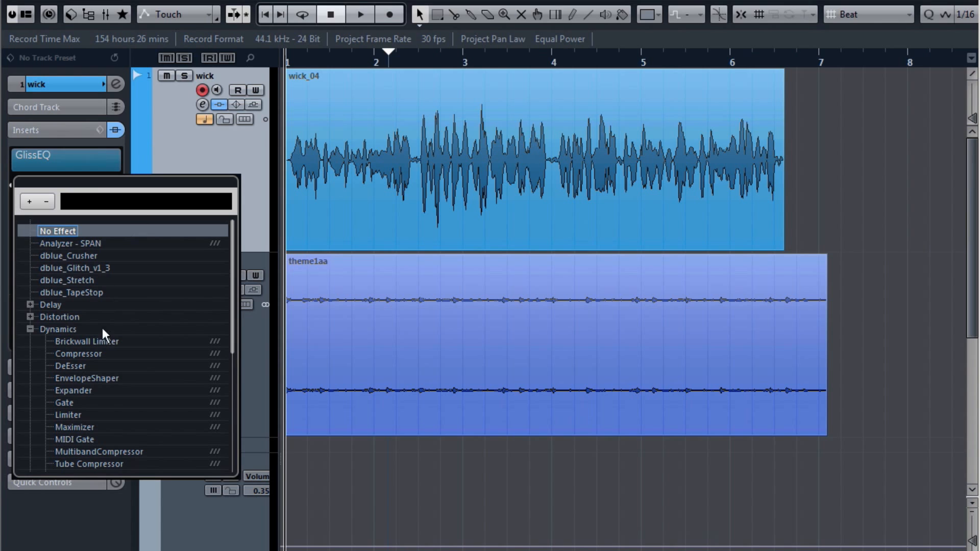
pyautogui.click(87, 351)
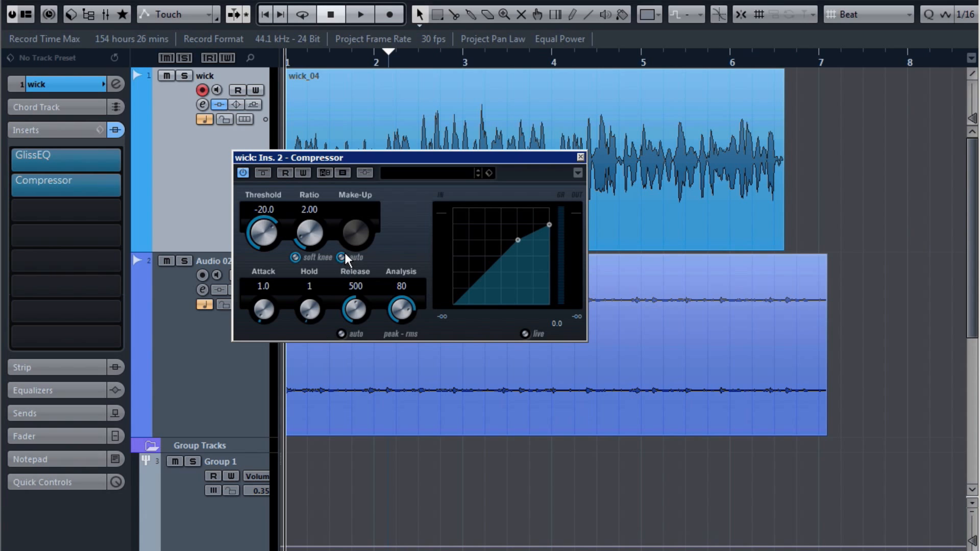
pyautogui.moveTo(344, 159); pyautogui.dragTo(347, 112)
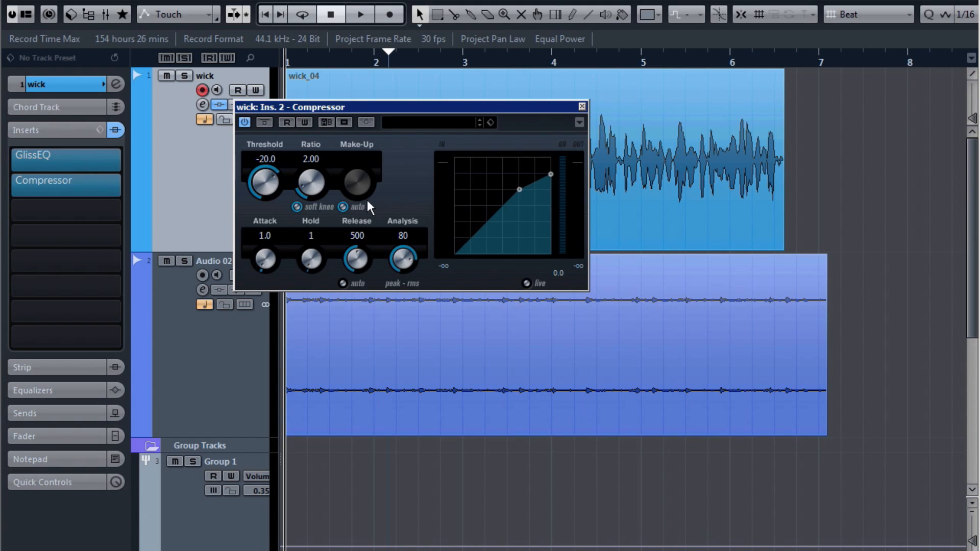
pyautogui.click(349, 205)
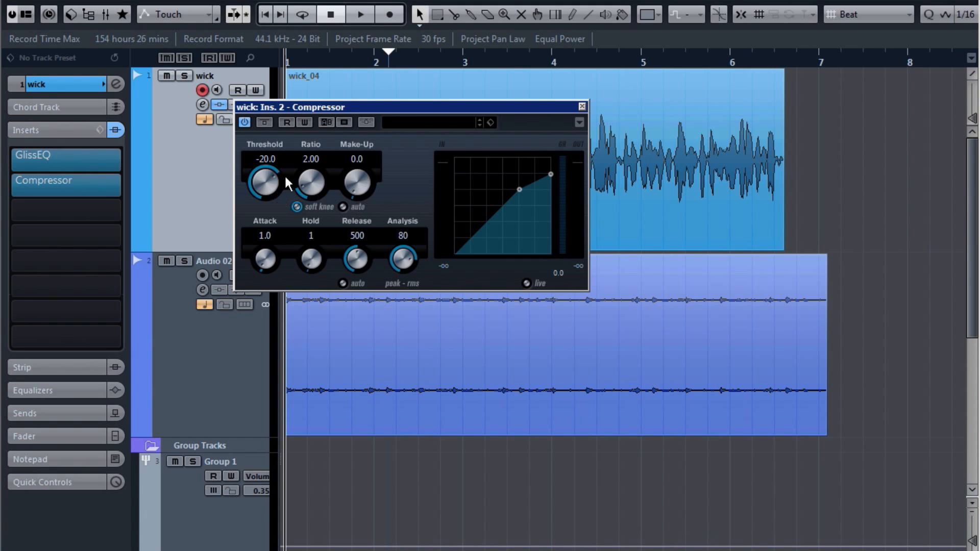
# Step: Set the Compressor to hard knee, attack 0.1, hold 0, release 213 and ratio 6.83
pyautogui.click(296, 207)
pyautogui.moveTo(260, 282); pyautogui.dragTo(262, 301)
pyautogui.moveTo(316, 262); pyautogui.dragTo(363, 299)
pyautogui.moveTo(346, 261); pyautogui.dragTo(345, 275)
pyautogui.moveTo(307, 182); pyautogui.dragTo(313, 86)
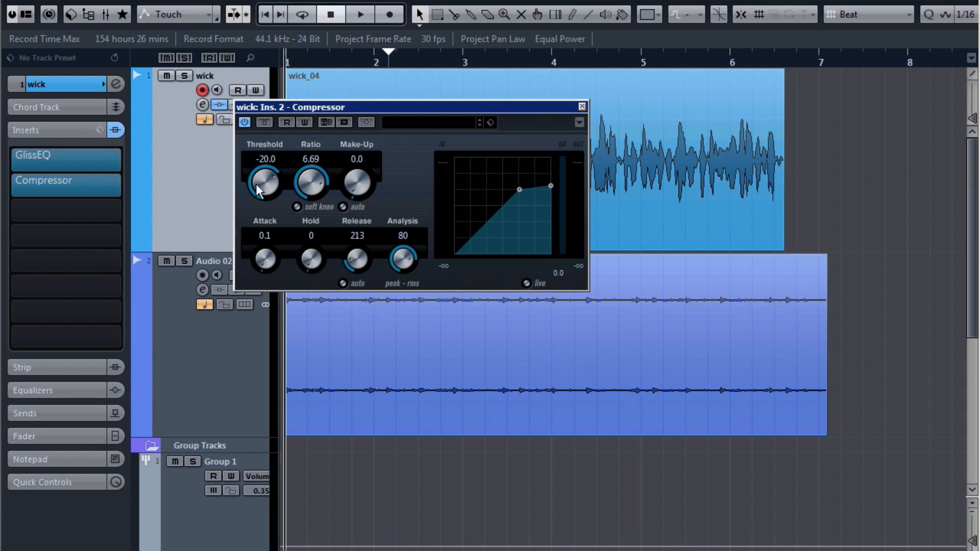
pyautogui.moveTo(307, 174); pyautogui.dragTo(309, 172)
# Step: Lower the threshold to -28.7, audition the compression, and close the Compressor
pyautogui.moveTo(319, 107); pyautogui.dragTo(363, 206)
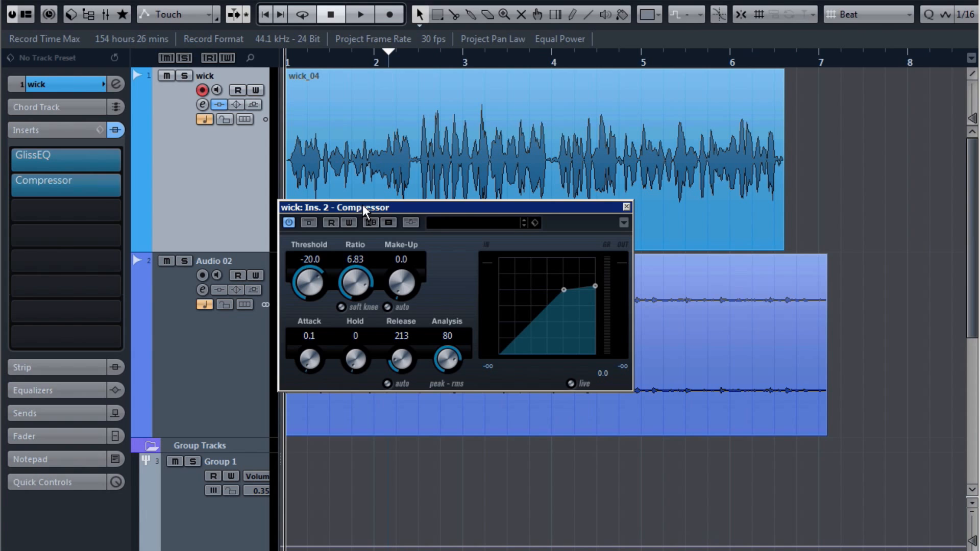
pyautogui.moveTo(314, 256)
pyautogui.mouseDown()
pyautogui.moveTo(300, 315)
pyautogui.moveTo(310, 247)
pyautogui.moveTo(301, 284)
pyautogui.moveTo(303, 268)
pyautogui.mouseUp()
pyautogui.press('space')
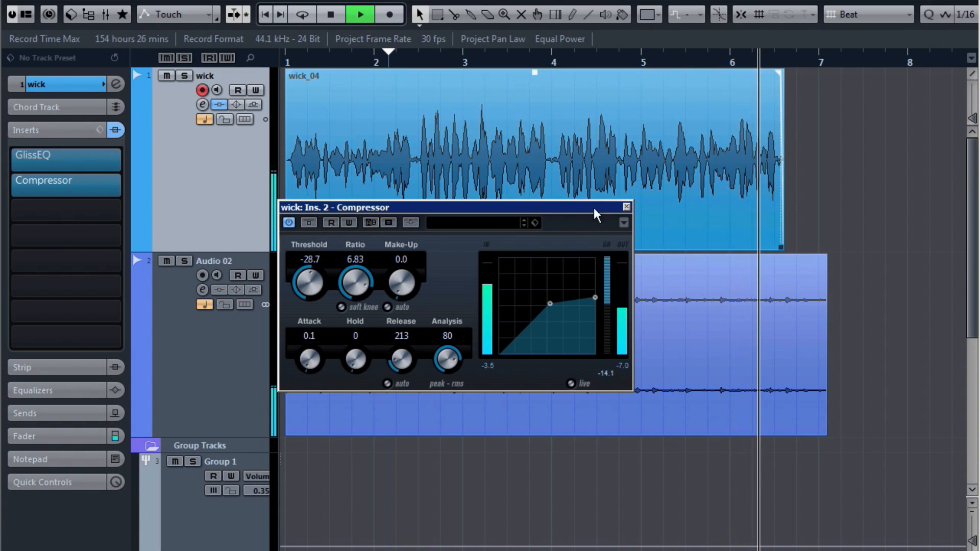
pyautogui.press('space')
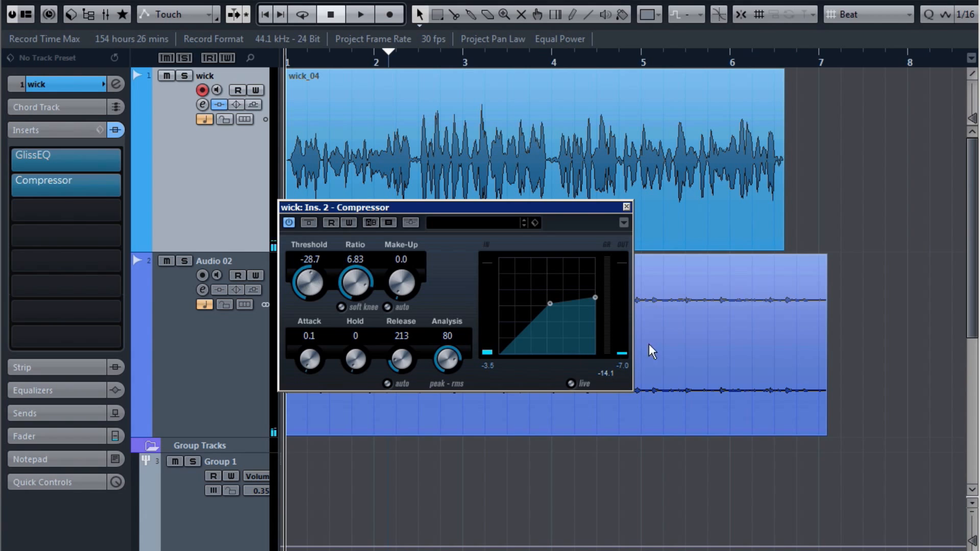
pyautogui.click(605, 374)
pyautogui.click(626, 206)
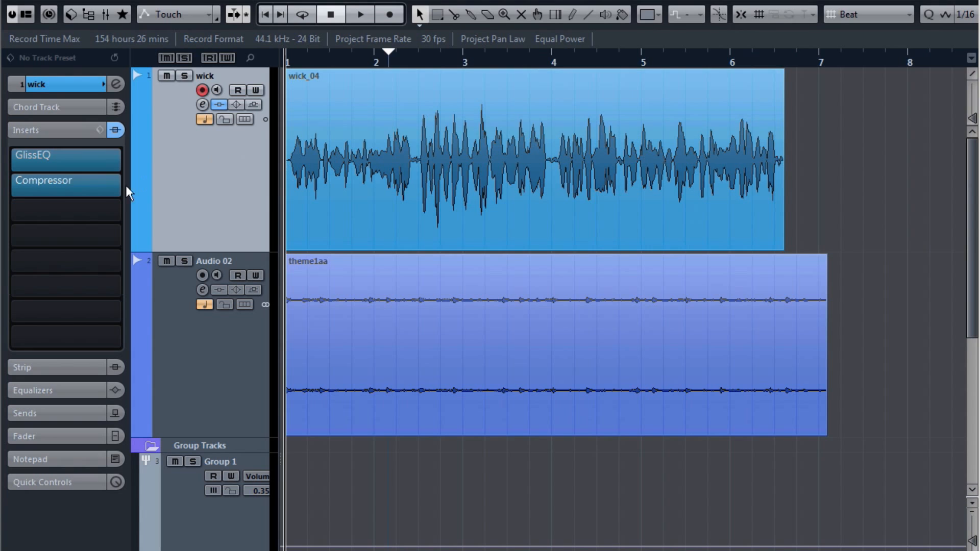
# Step: Add a second Compressor in insert 3 with release around 465 and auto make-up gain off
pyautogui.click(121, 208)
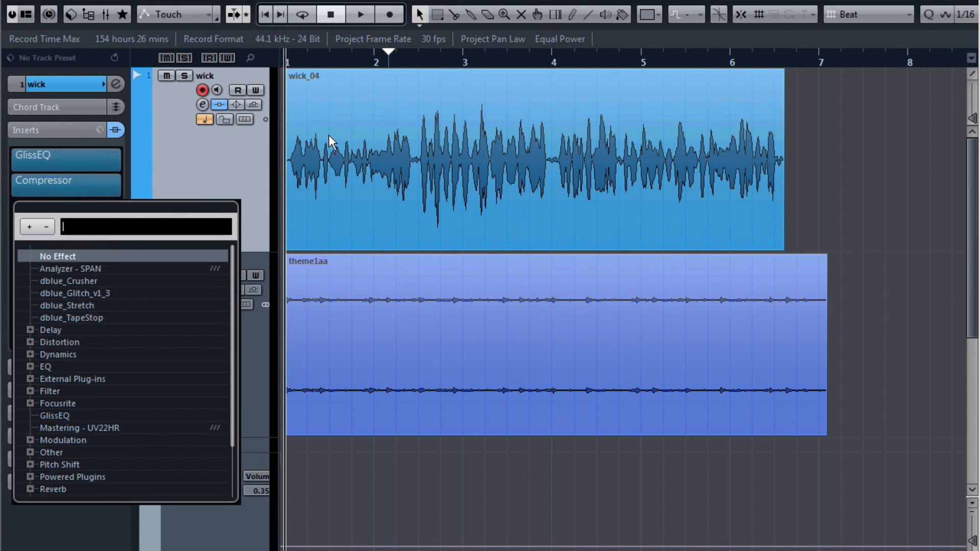
pyautogui.click(30, 355)
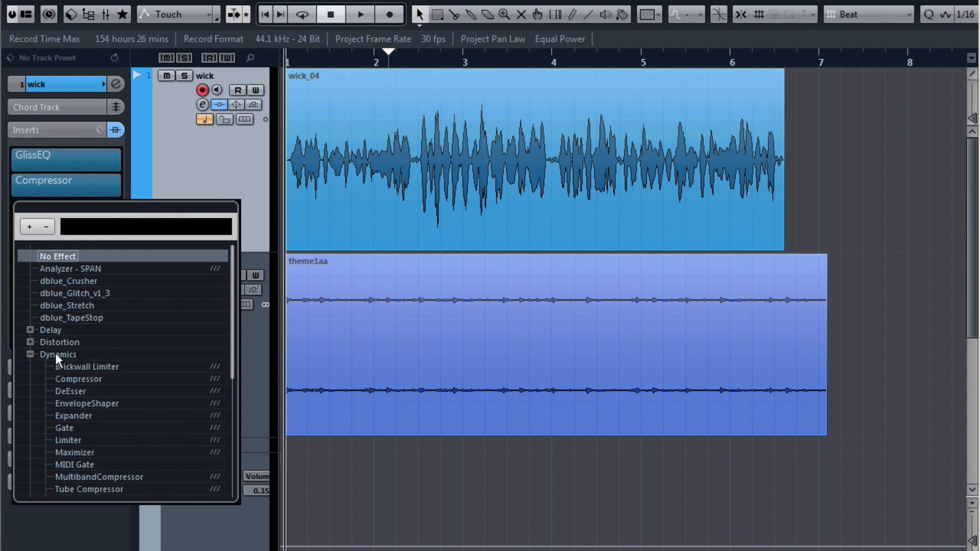
pyautogui.click(90, 379)
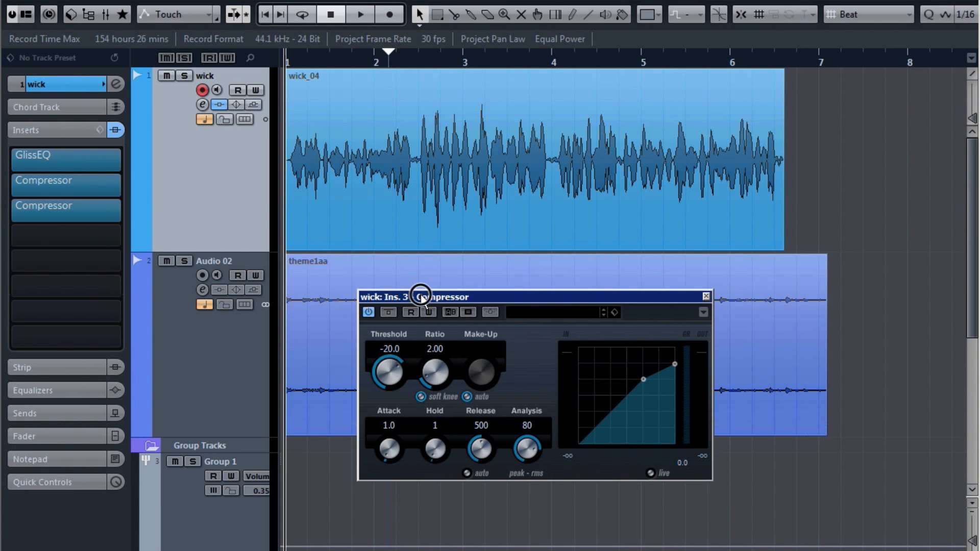
pyautogui.moveTo(415, 297); pyautogui.dragTo(400, 138)
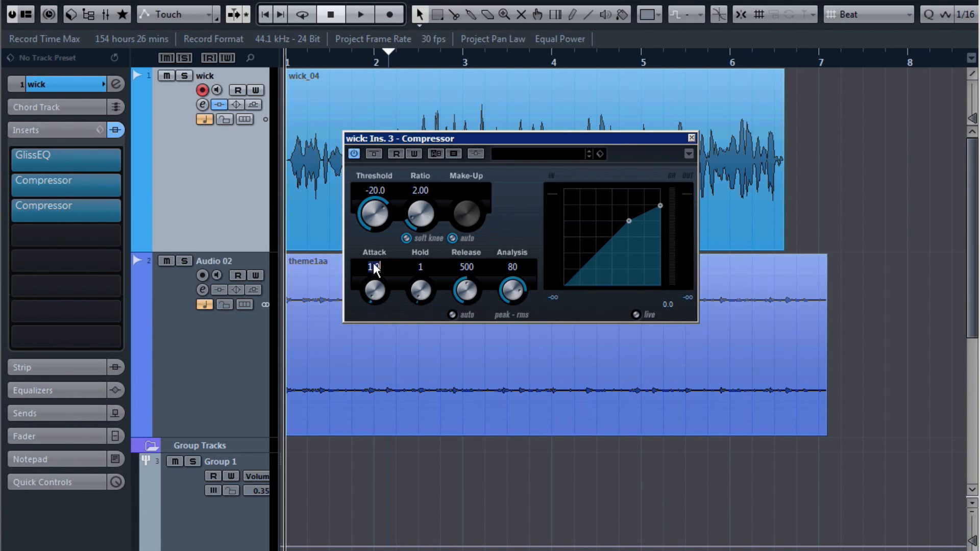
pyautogui.press('Return')
pyautogui.write('3')
pyautogui.moveTo(465, 282); pyautogui.dragTo(465, 286)
pyautogui.click(452, 238)
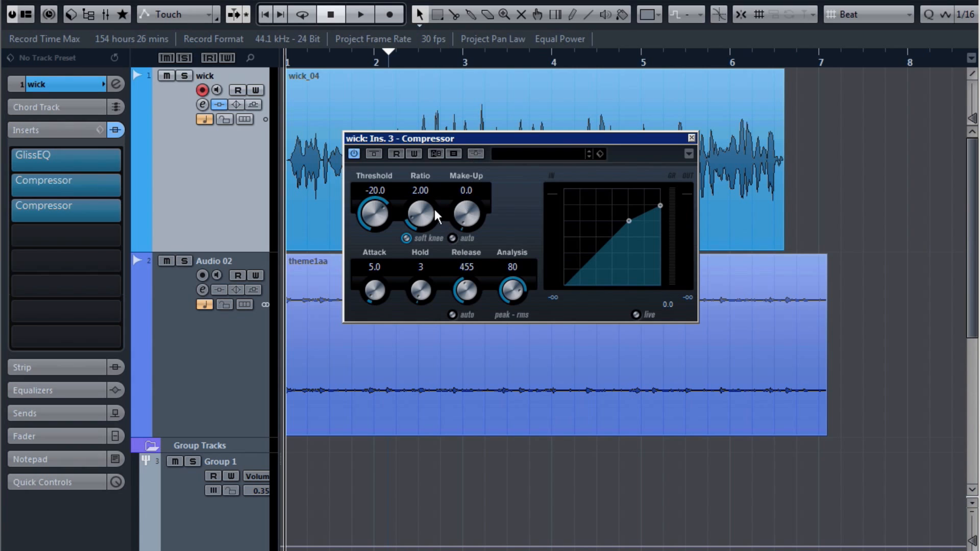
# Step: While playing, lower the threshold to -37.7 and raise the ratio to 3.89
pyautogui.press('space')
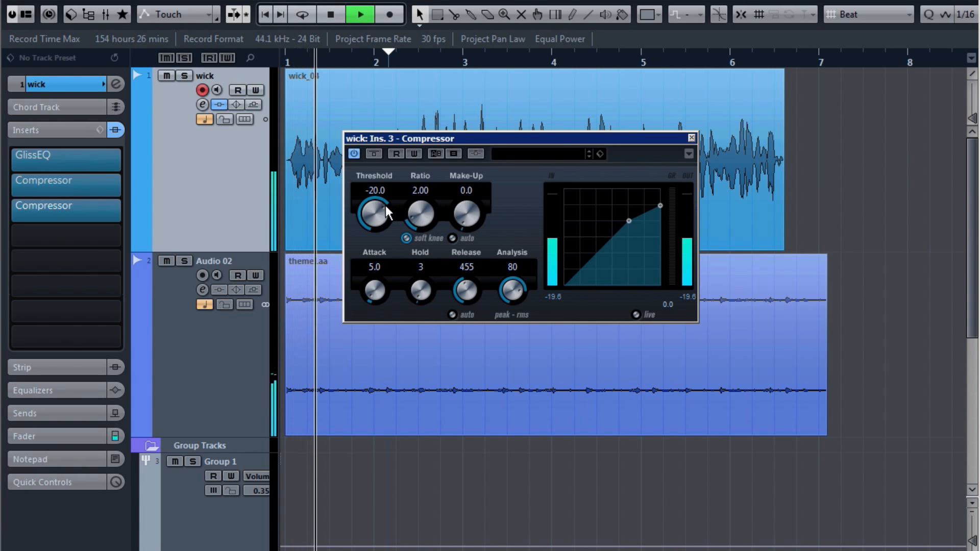
pyautogui.moveTo(368, 215); pyautogui.dragTo(370, 254)
pyautogui.moveTo(416, 226); pyautogui.dragTo(421, 180)
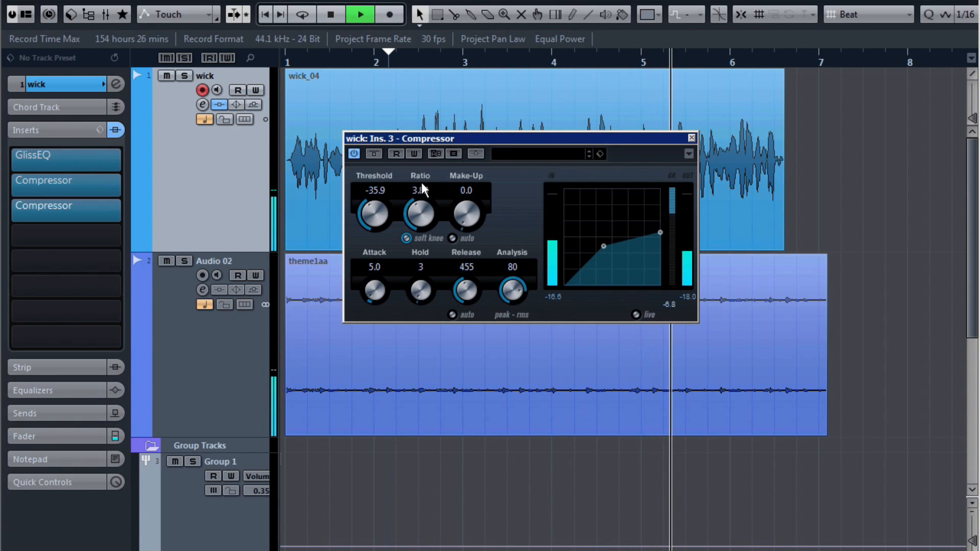
pyautogui.moveTo(376, 209); pyautogui.dragTo(375, 210)
pyautogui.press('space')
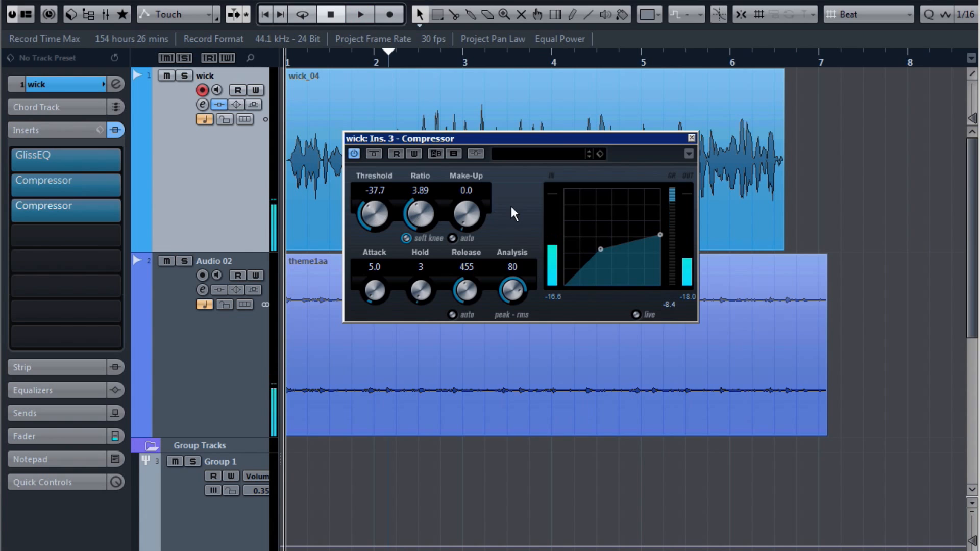
pyautogui.click(327, 208)
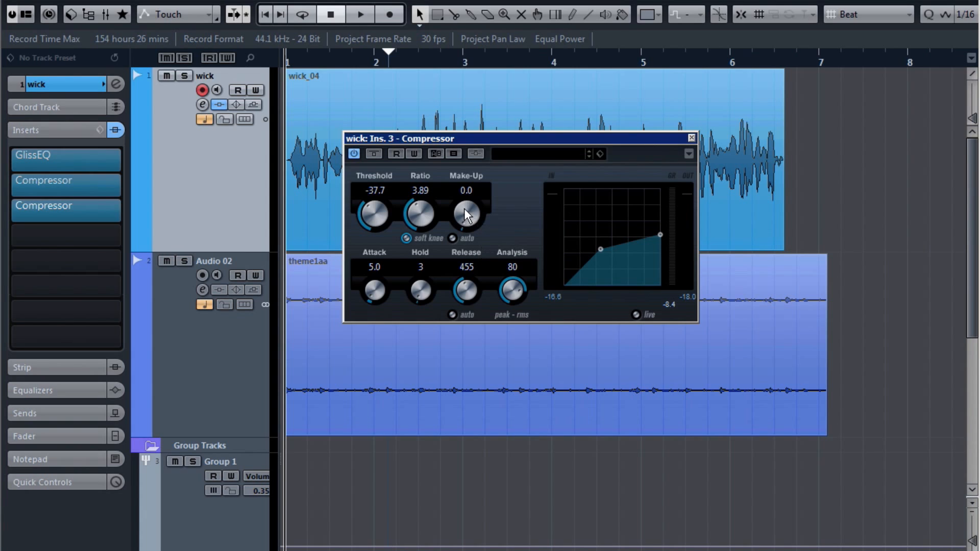
# Step: Raise the make-up gain to 10.2 and play back to check the compression
pyautogui.moveTo(466, 220); pyautogui.dragTo(464, 179)
pyautogui.moveTo(468, 227); pyautogui.dragTo(468, 201)
pyautogui.press('space')
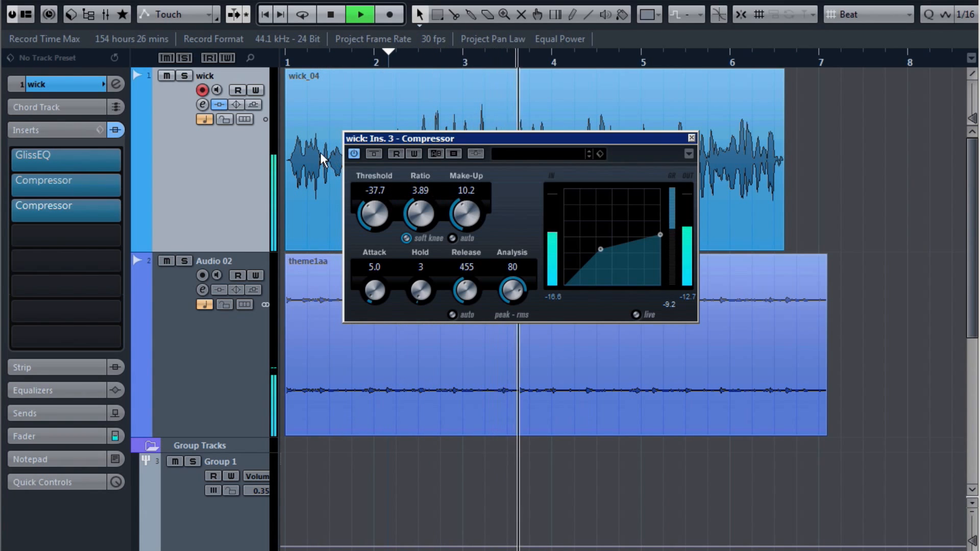
pyautogui.press('space')
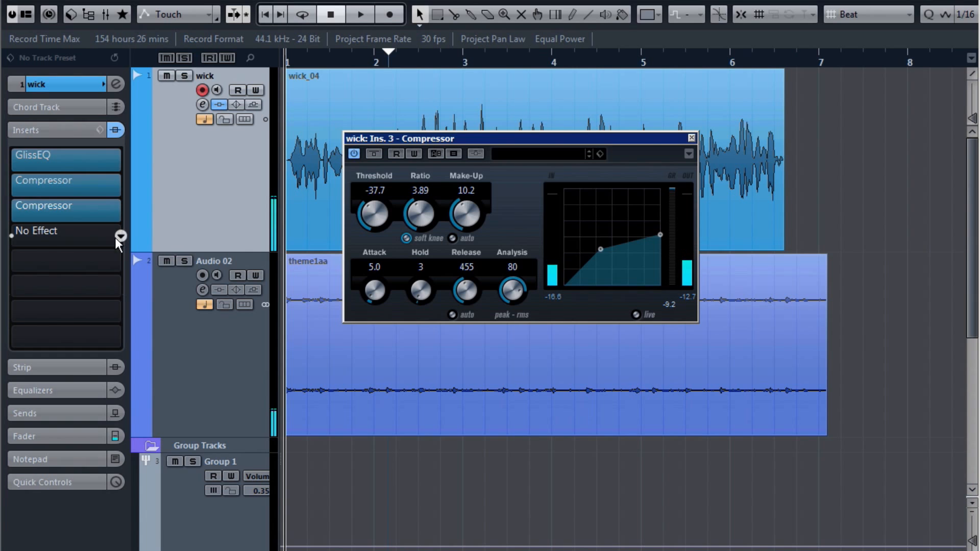
# Step: Load GlissEQ in insert 4 and boost band 2 about 7 dB near 225 Hz with DYN 0
pyautogui.click(120, 235)
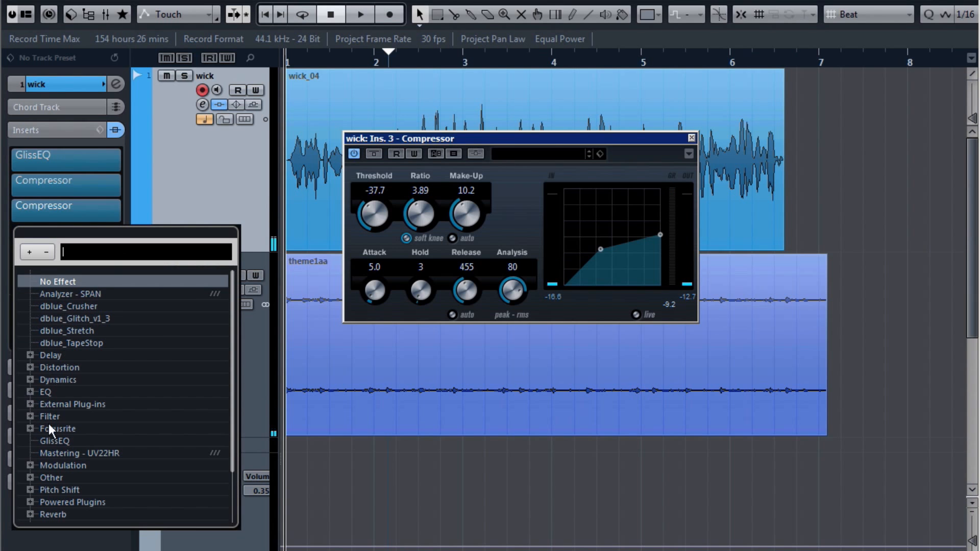
pyautogui.click(55, 438)
pyautogui.moveTo(495, 105); pyautogui.dragTo(372, 54)
pyautogui.moveTo(354, 265); pyautogui.dragTo(370, 221)
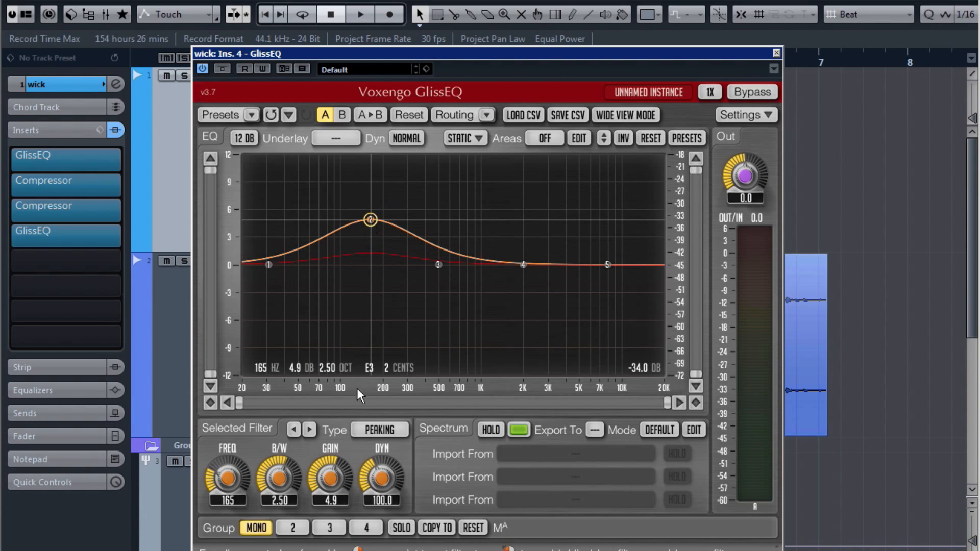
pyautogui.moveTo(382, 478); pyautogui.dragTo(382, 511)
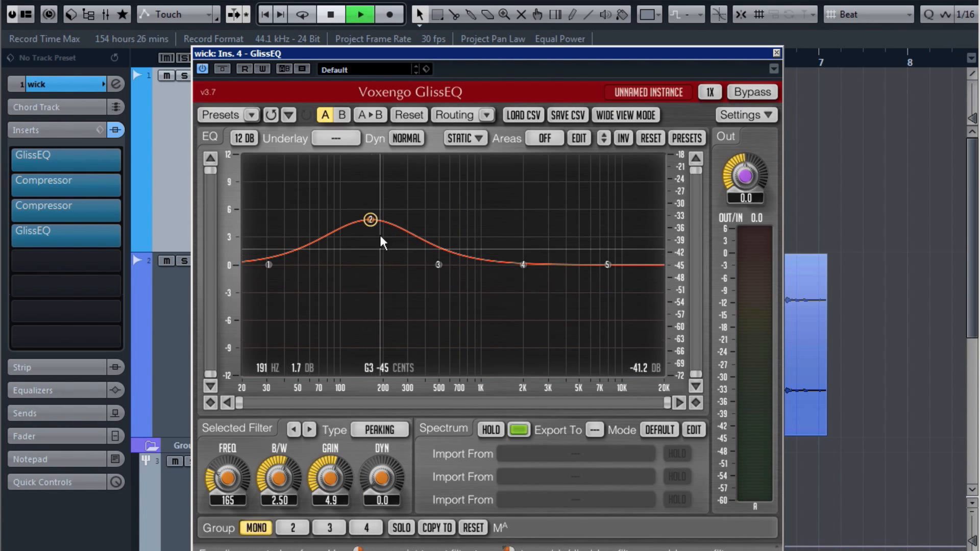
pyautogui.press('space')
pyautogui.moveTo(371, 219); pyautogui.dragTo(389, 200)
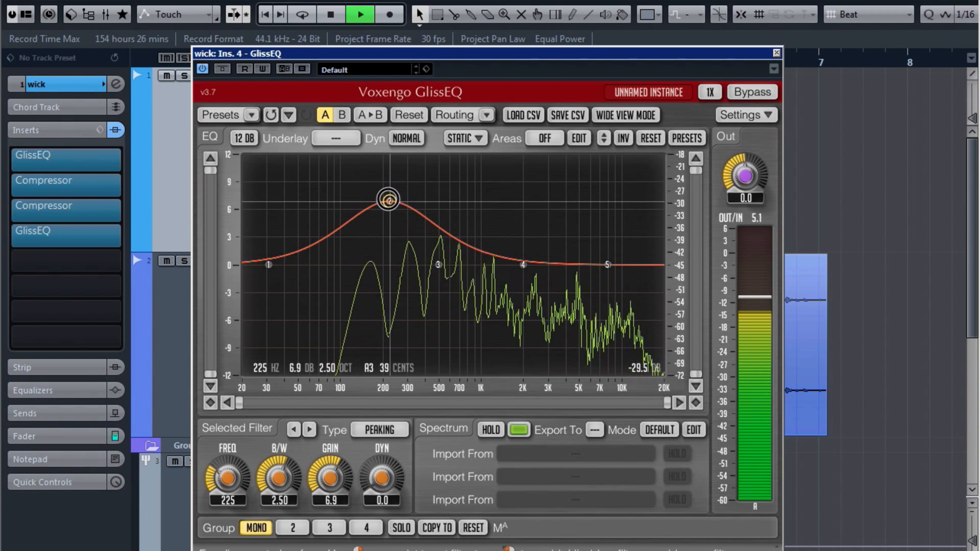
# Step: Boost band 4 about 3.3 dB near 3.34 kHz while listening, then close GlissEQ
pyautogui.click(523, 265)
pyautogui.press('space')
pyautogui.moveTo(523, 265); pyautogui.dragTo(557, 230)
pyautogui.press('space')
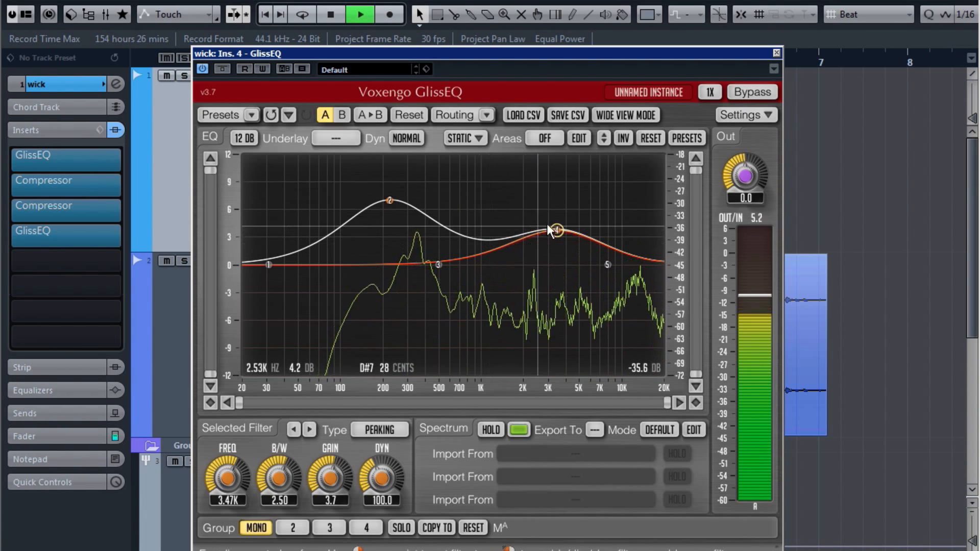
pyautogui.moveTo(553, 230); pyautogui.dragTo(553, 234)
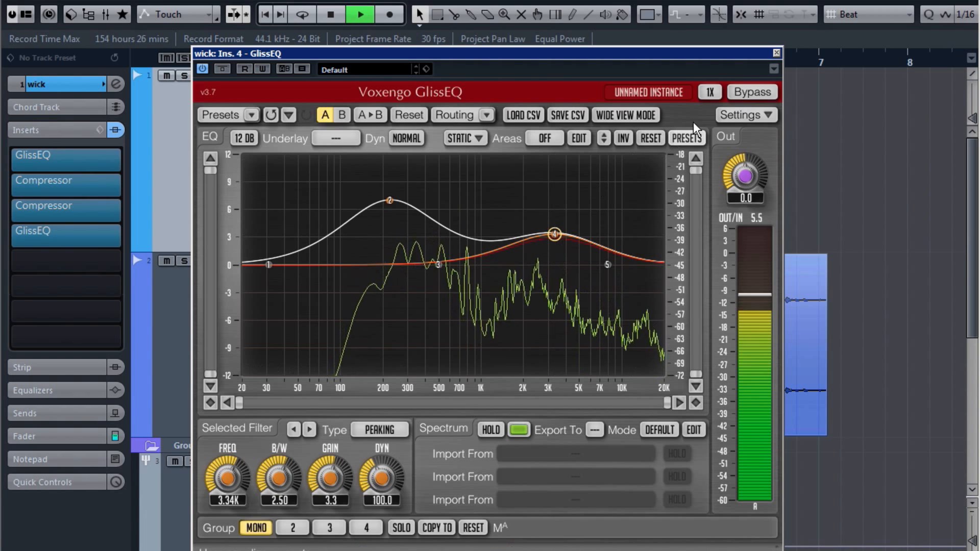
pyautogui.click(776, 52)
pyautogui.press('space')
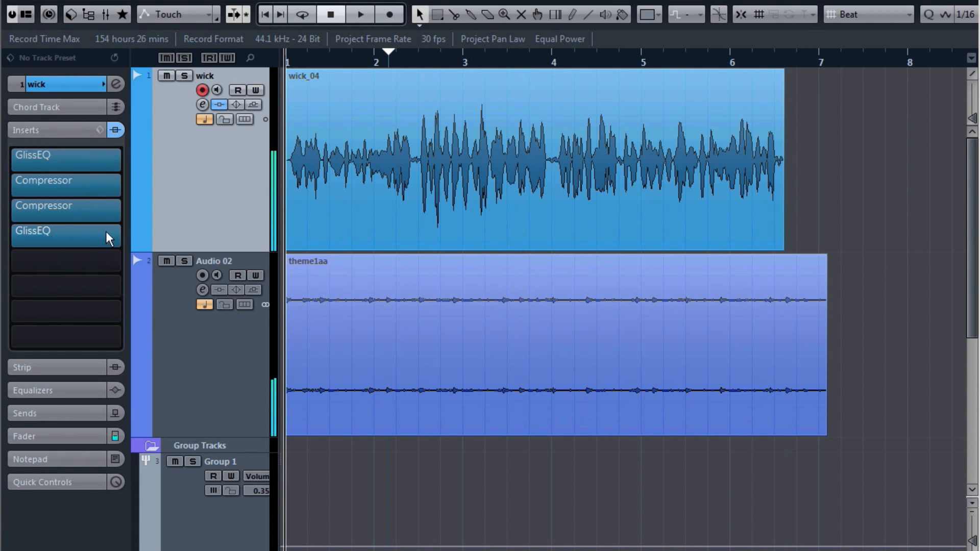
# Step: Load DeEsser into insert 5 with Auto Threshold on, audition it near -34.7, and close it
pyautogui.click(122, 260)
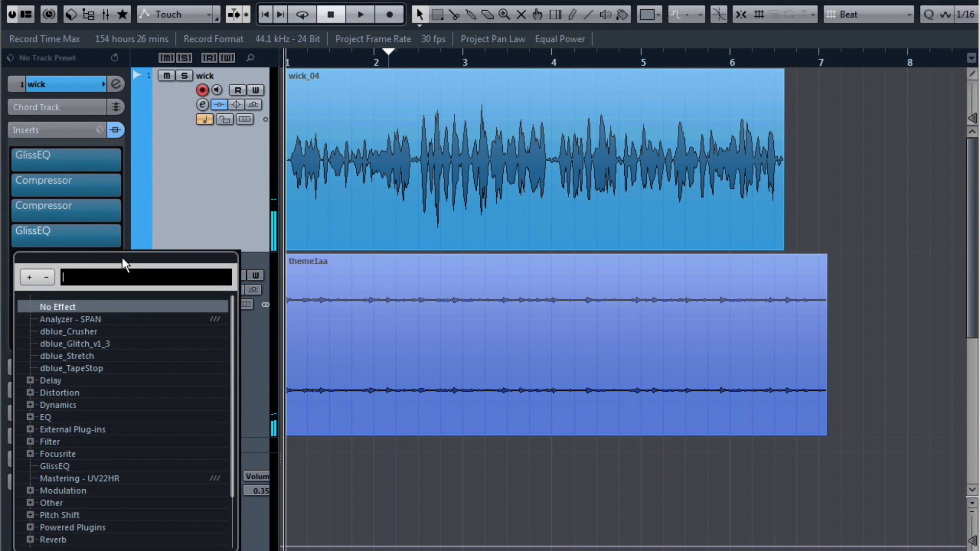
pyautogui.write('de')
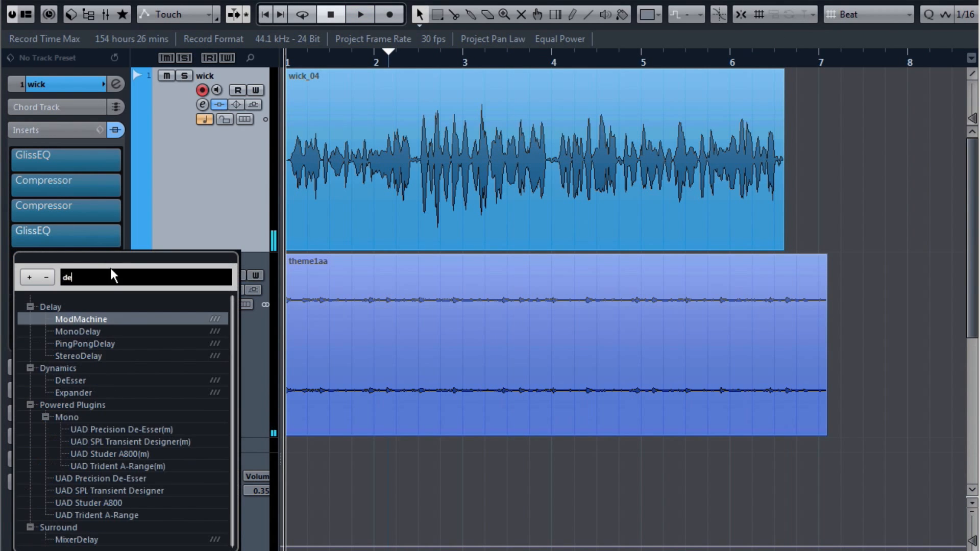
pyautogui.click(78, 381)
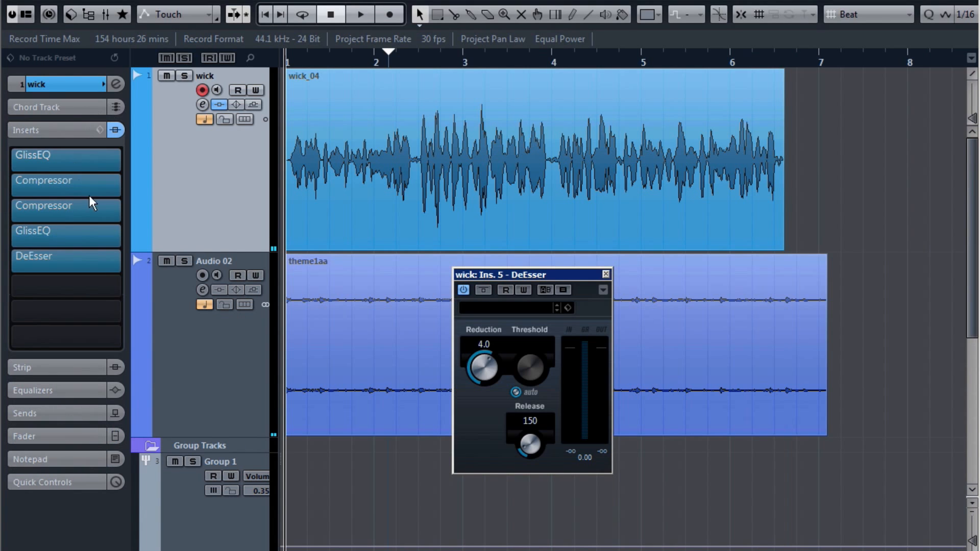
pyautogui.click(515, 392)
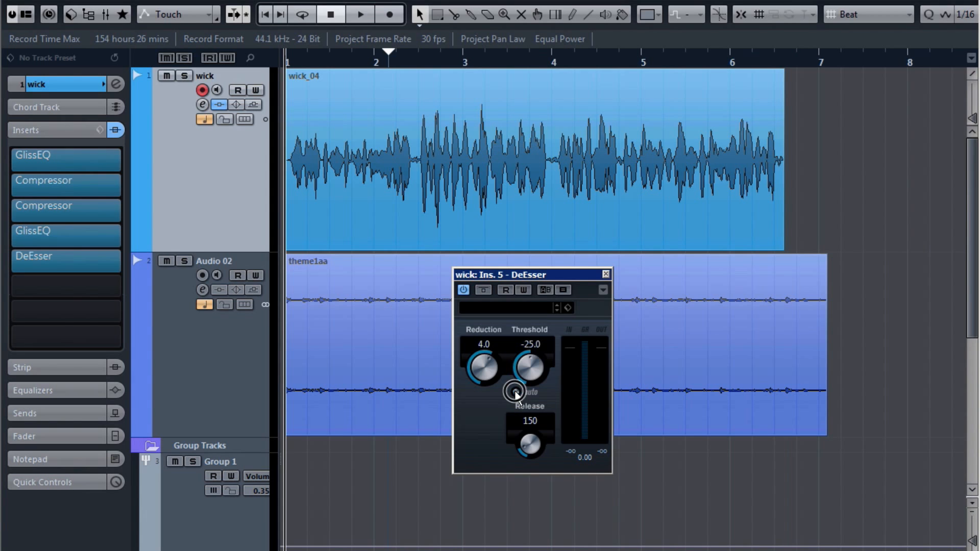
pyautogui.press('space')
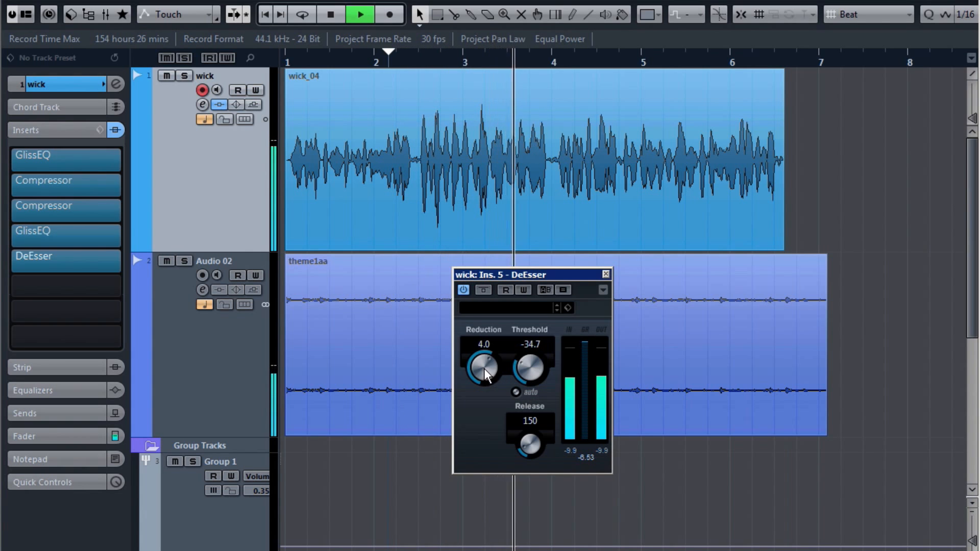
pyautogui.press('space')
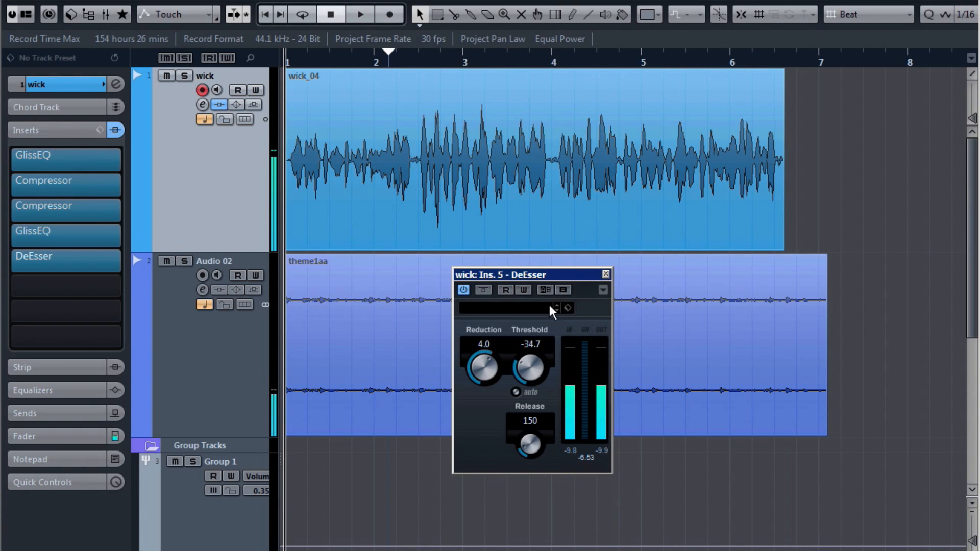
pyautogui.click(606, 274)
pyautogui.click(332, 120)
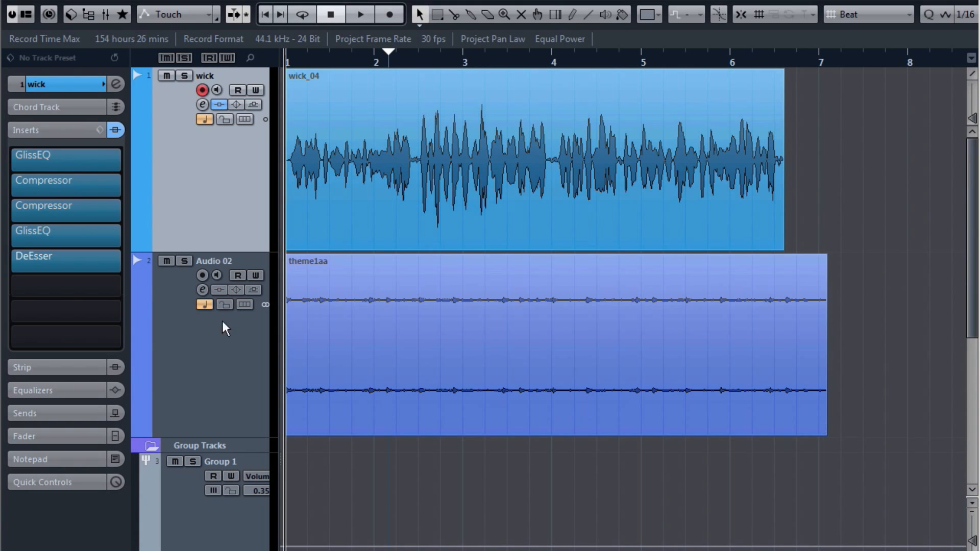
# Step: Select Audio 02 and briefly solo, then unsolo, the Group 1 bus
pyautogui.click(200, 360)
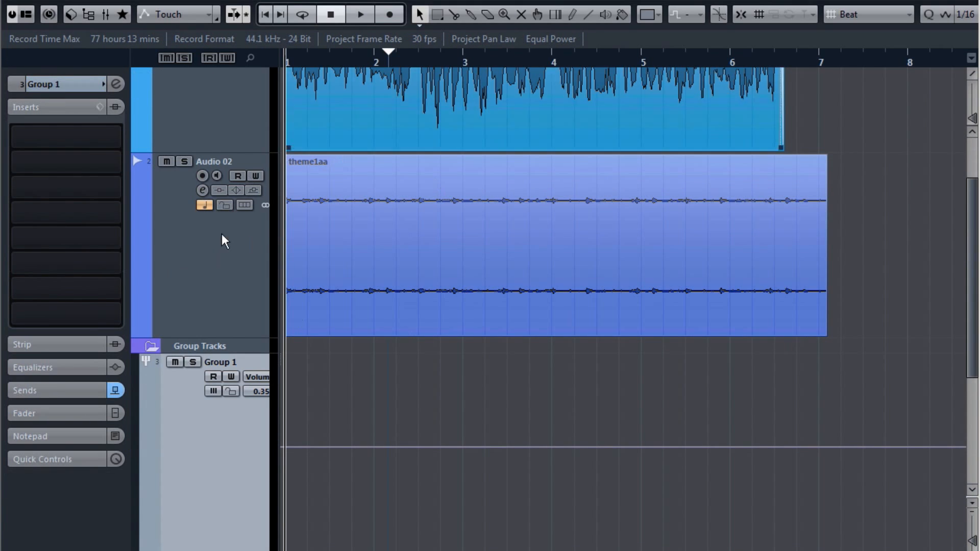
pyautogui.click(192, 361)
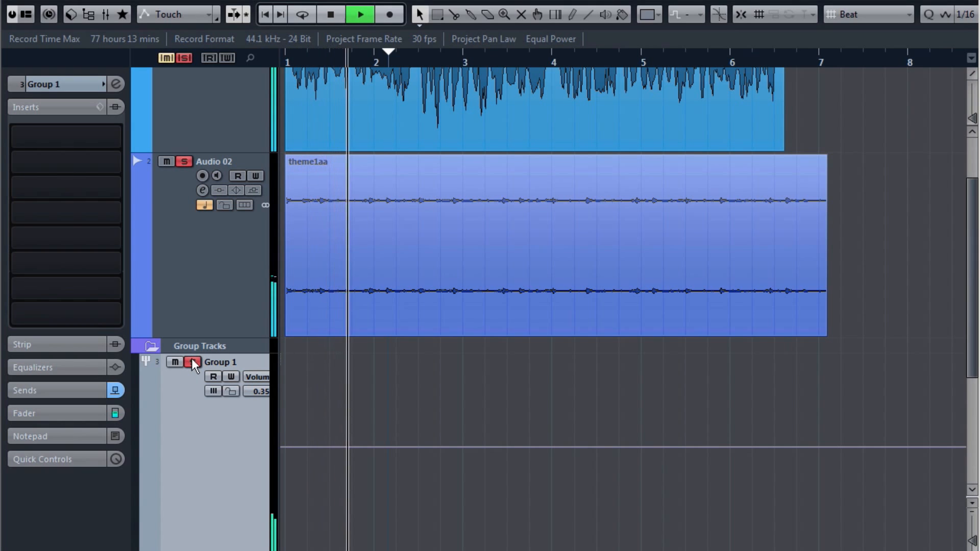
pyautogui.click(192, 362)
pyautogui.press('space')
# Step: Load a Compressor on Group 1: threshold -29.0, auto make-up off, make-up 5.5
pyautogui.click(120, 134)
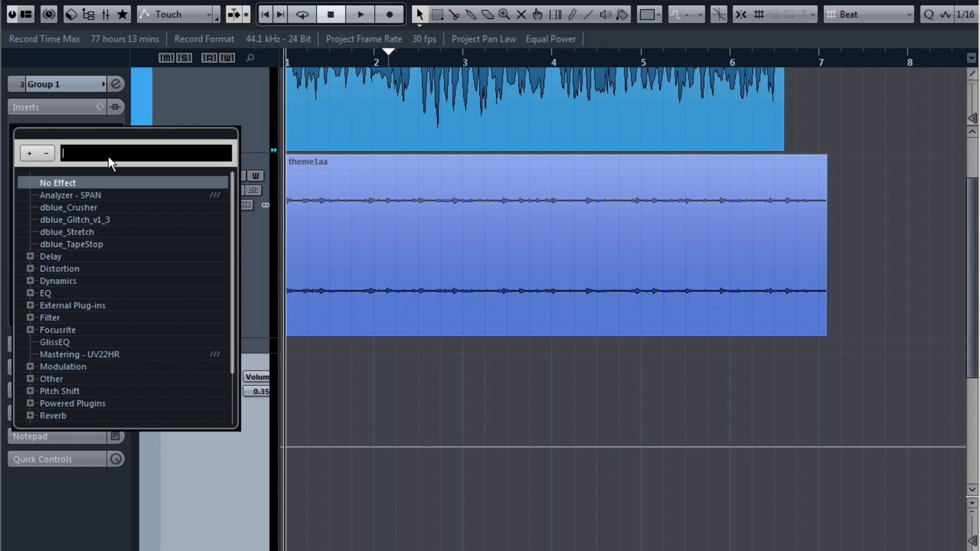
pyautogui.write('com')
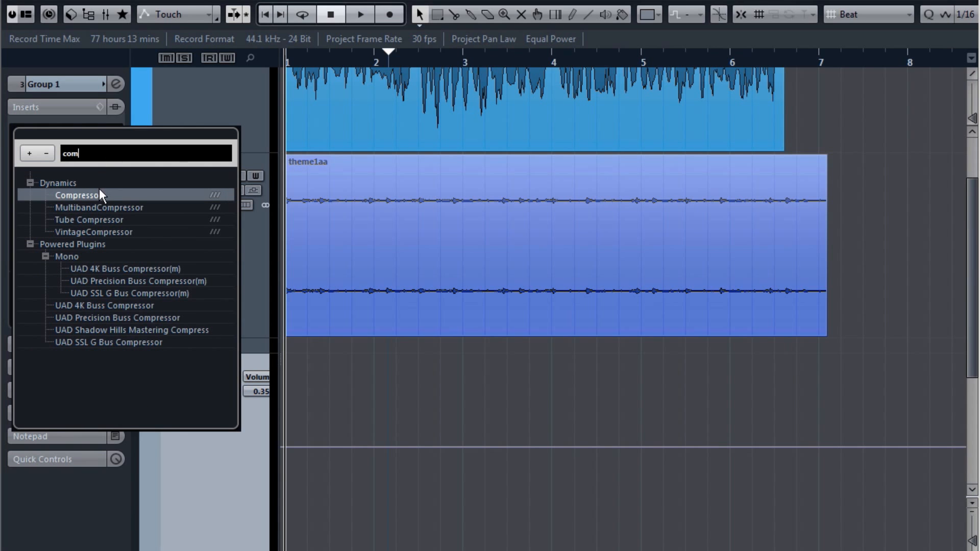
pyautogui.click(100, 194)
pyautogui.press('space')
pyautogui.moveTo(591, 382); pyautogui.dragTo(591, 414)
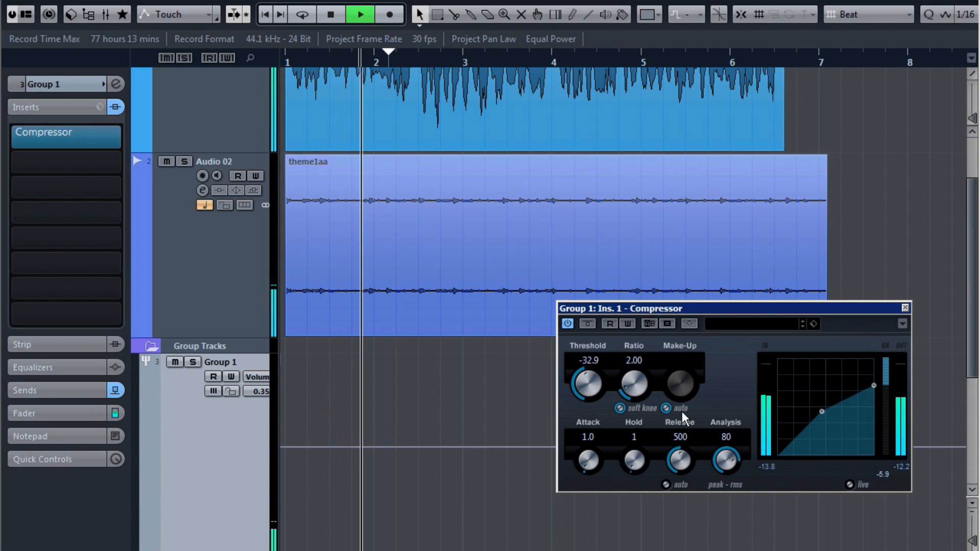
pyautogui.click(666, 408)
pyautogui.moveTo(584, 376); pyautogui.dragTo(590, 367)
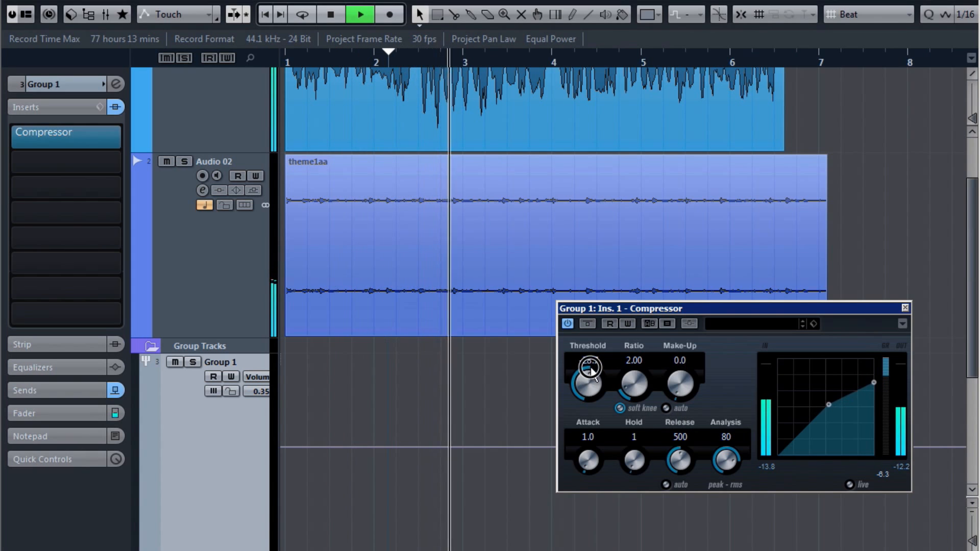
pyautogui.moveTo(676, 383); pyautogui.dragTo(677, 349)
pyautogui.press('space')
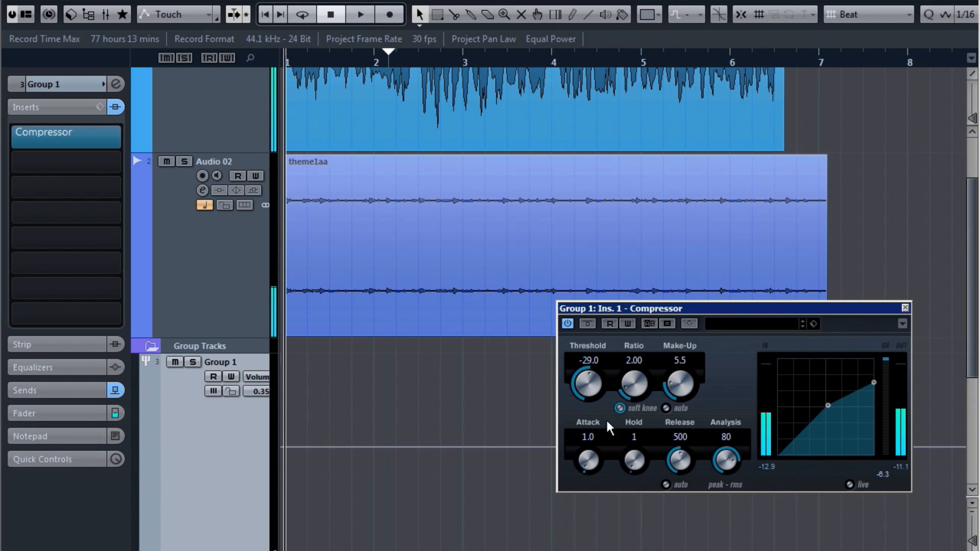
# Step: Audition the bus and nudge the Compressor's make-up gain up to 6.0
pyautogui.scroll(-5, 360, 400)
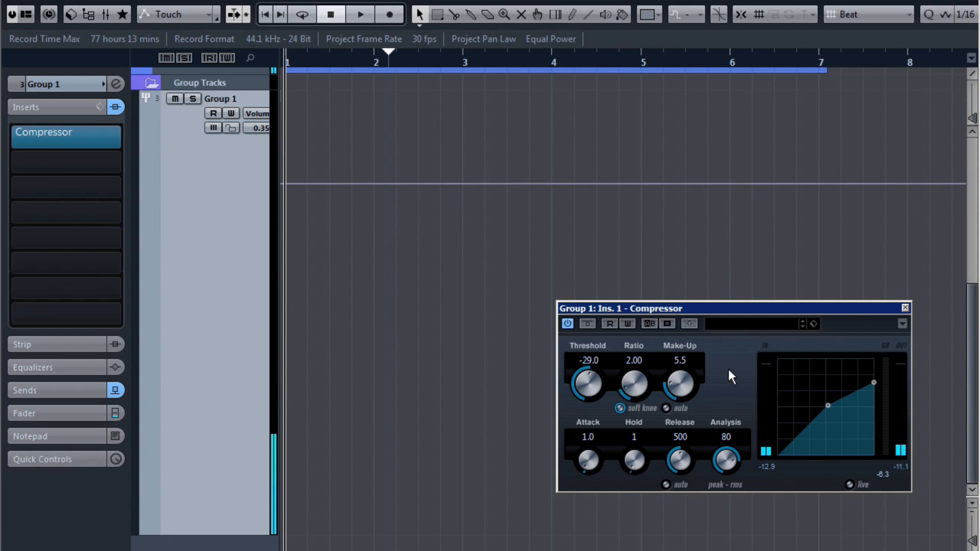
pyautogui.press('space')
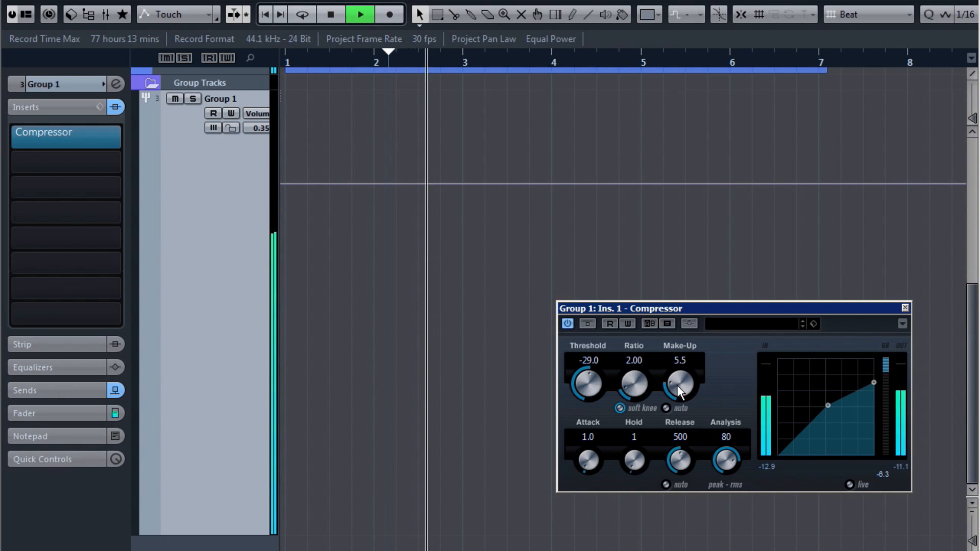
pyautogui.moveTo(678, 389); pyautogui.dragTo(677, 387)
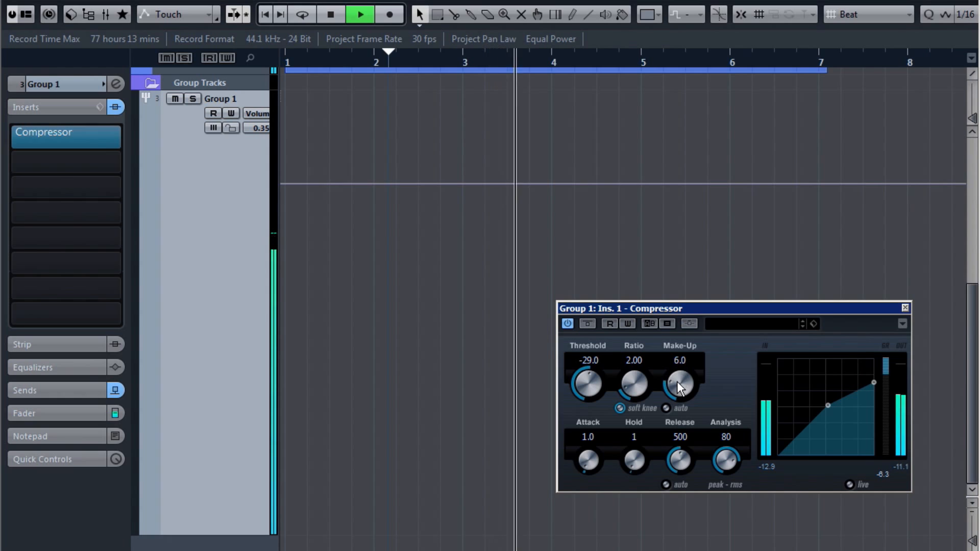
pyautogui.press('space')
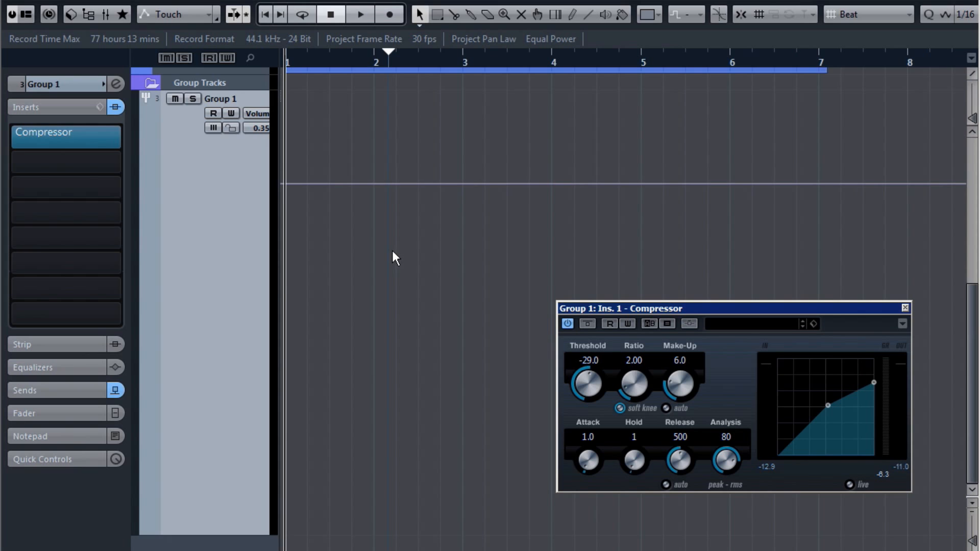
# Step: Play the tracks back, check the wick track's effects, then reselect Group 1
pyautogui.scroll(4, 392, 250)
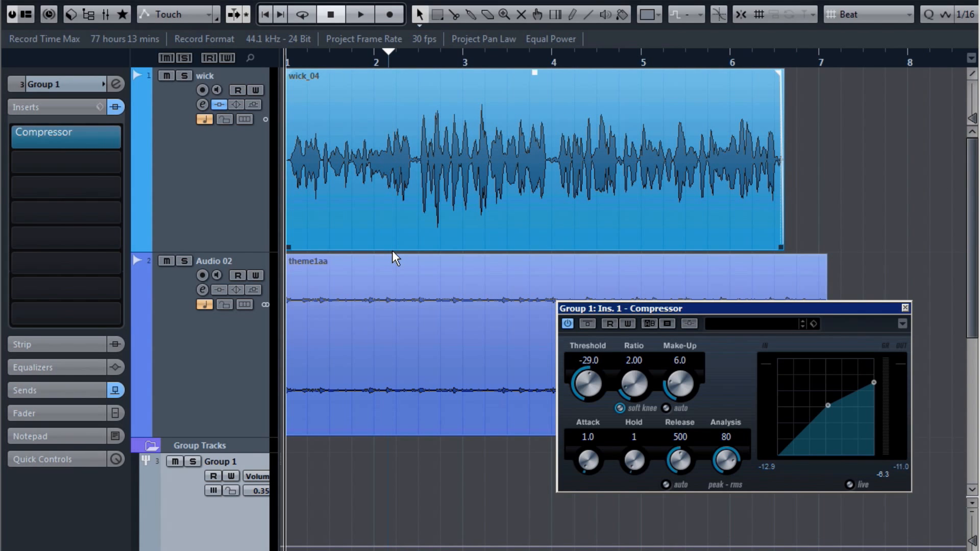
pyautogui.press('space')
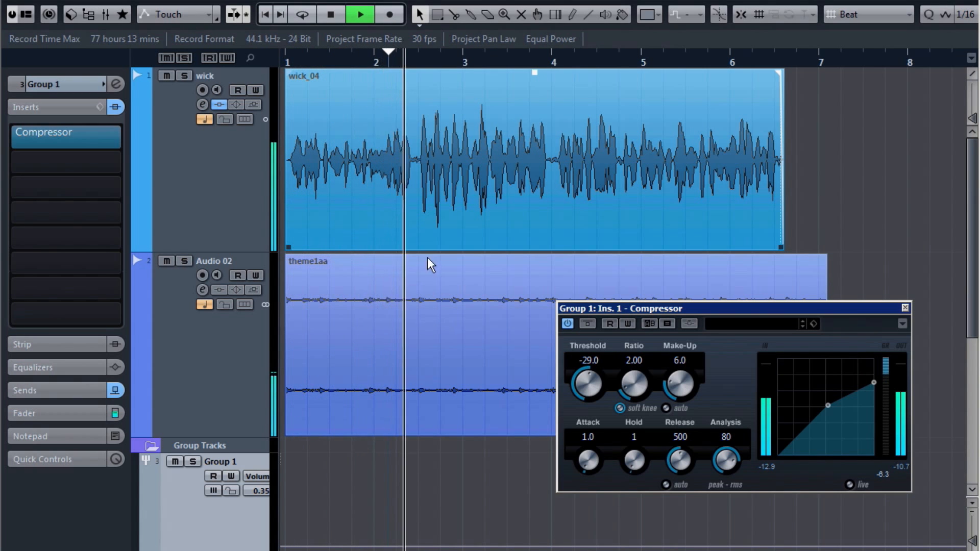
pyautogui.press('space')
pyautogui.click(193, 184)
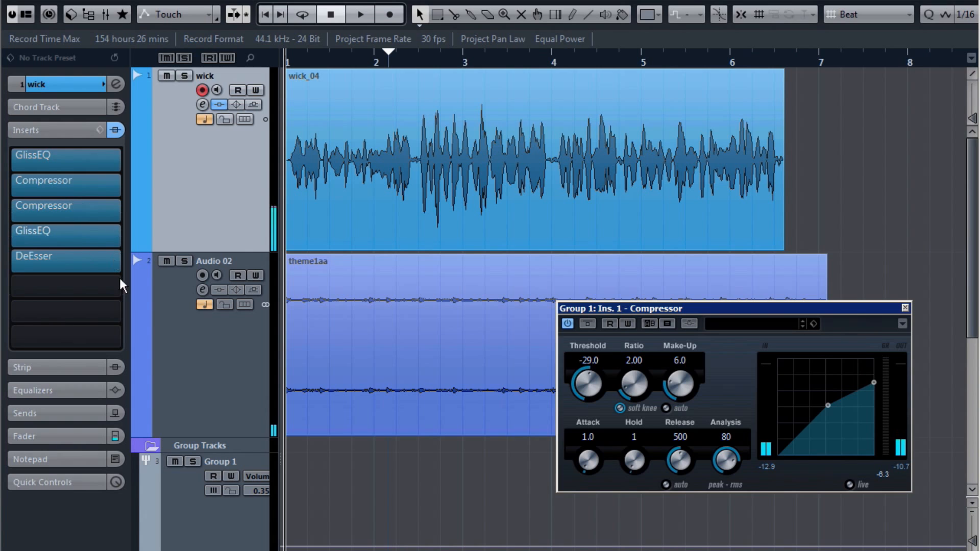
pyautogui.scroll(-8, 290, 345)
pyautogui.click(187, 107)
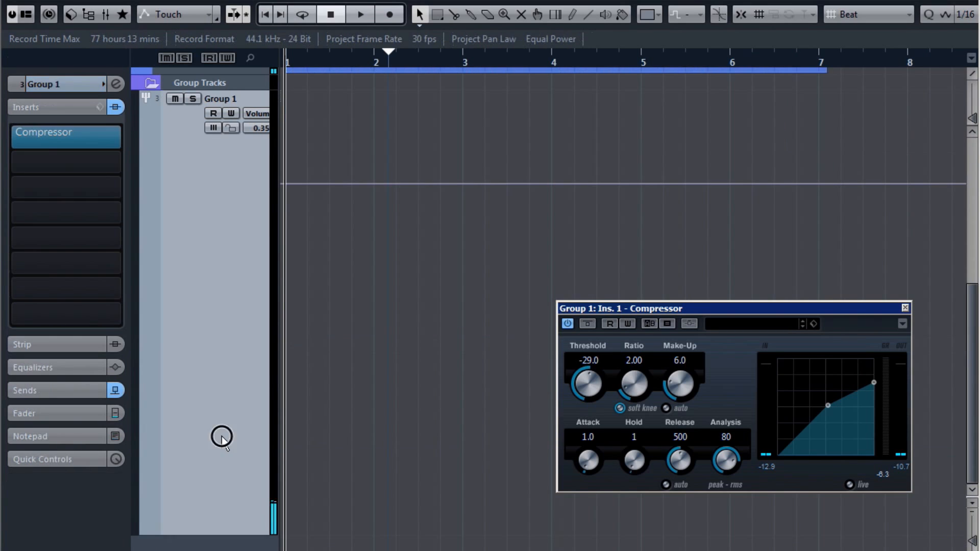
# Step: Insert GlissEQ on Group 1 and make band 1 a 24 dB high-pass near 183 Hz
pyautogui.click(121, 162)
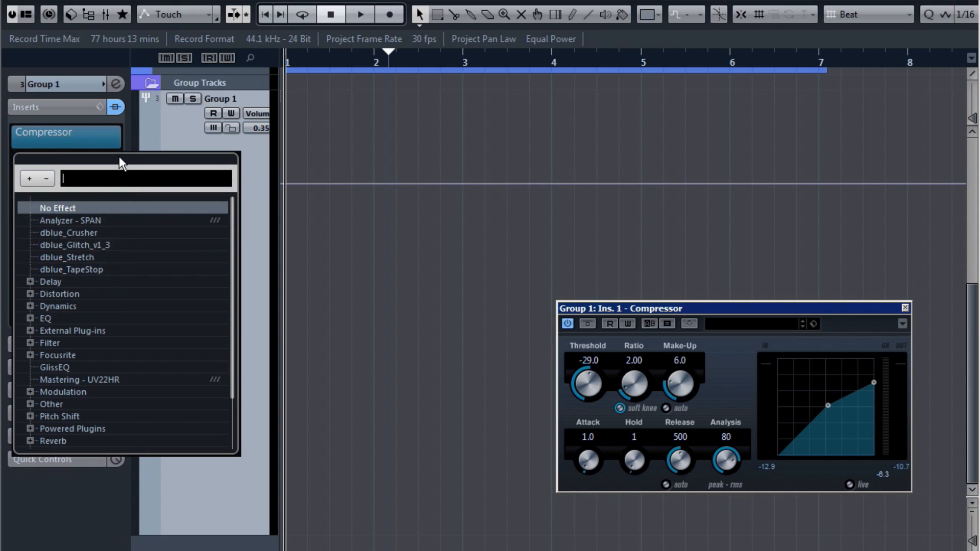
pyautogui.click(62, 367)
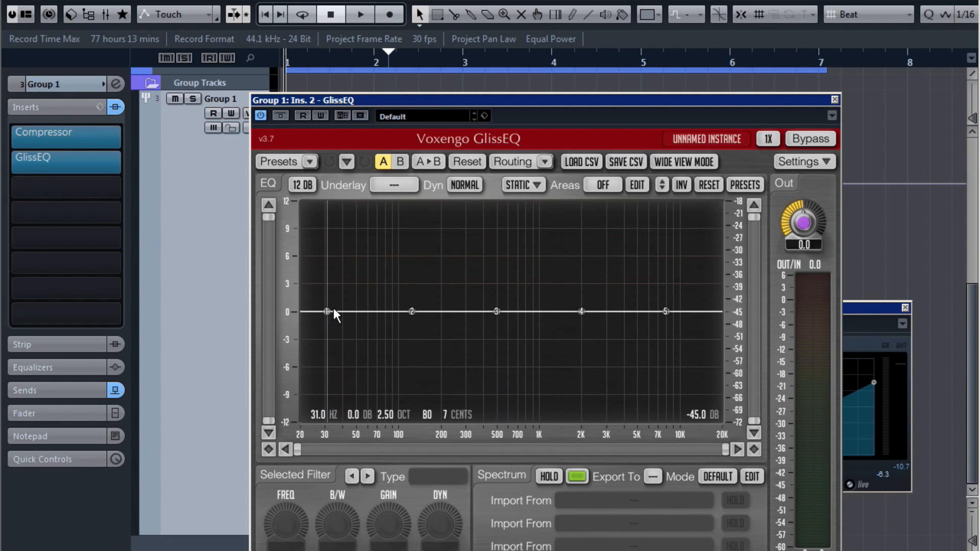
pyautogui.rightClick(327, 311)
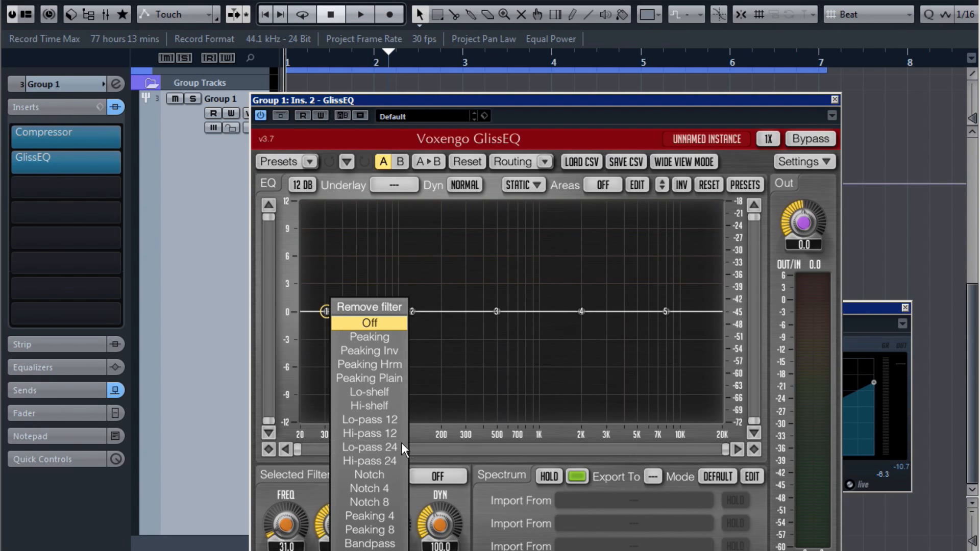
pyautogui.click(386, 458)
pyautogui.moveTo(357, 310); pyautogui.dragTo(479, 307)
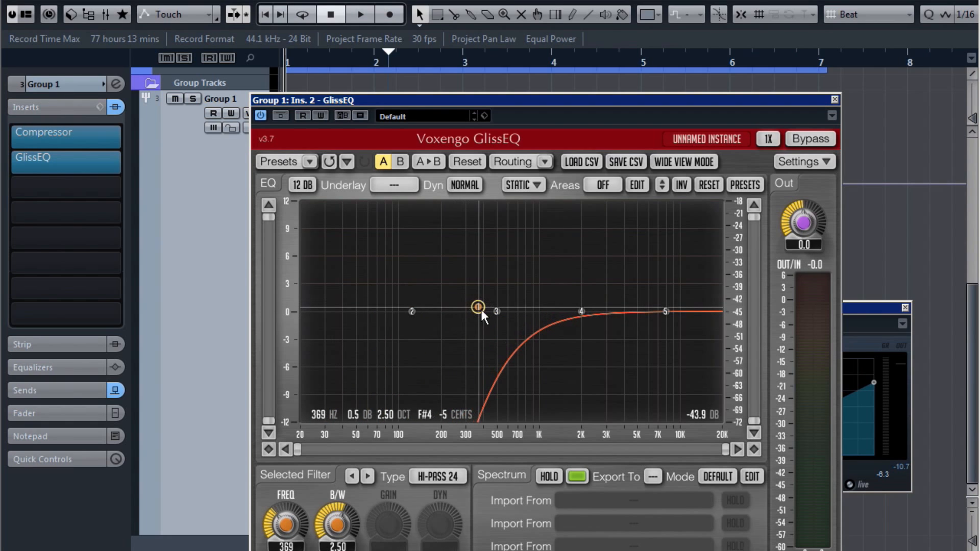
# Step: Turn band 5 into a 24 dB low-pass lowered toward 5.29 kHz and audition it
pyautogui.rightClick(665, 311)
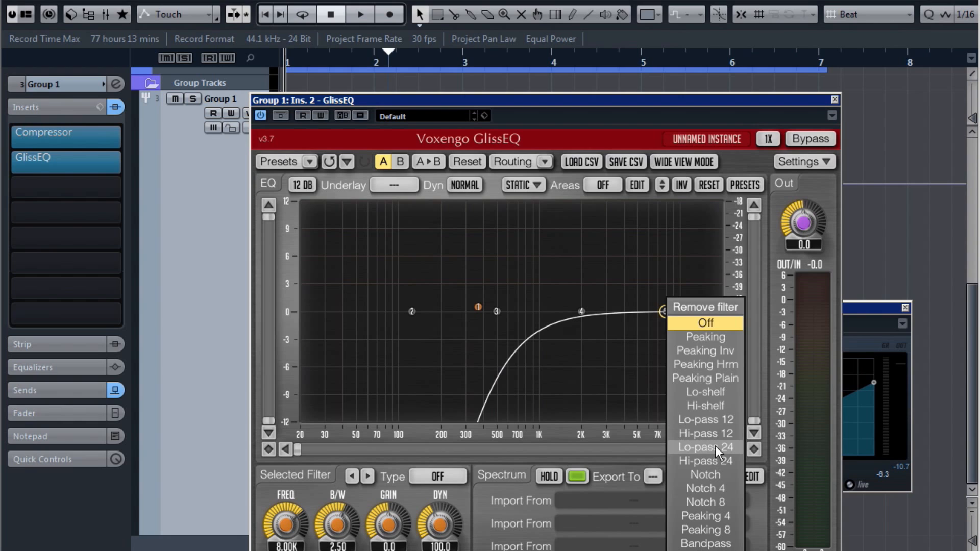
pyautogui.click(736, 446)
pyautogui.moveTo(666, 309); pyautogui.dragTo(549, 228)
pyautogui.press('space')
pyautogui.press('space')
pyautogui.press('space')
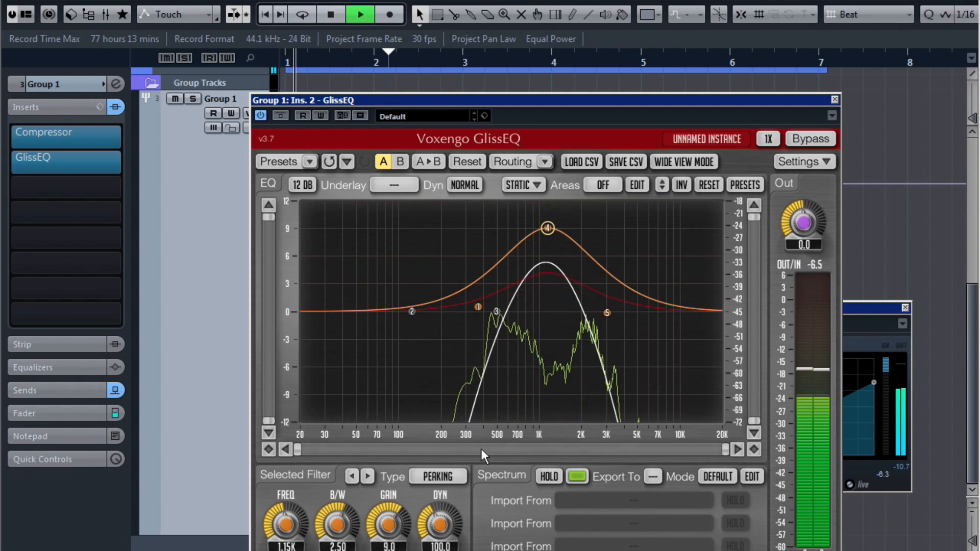
# Step: Set band 4's dynamics to 0, boost it about 9.6 dB, and compare against bypass
pyautogui.click(435, 545)
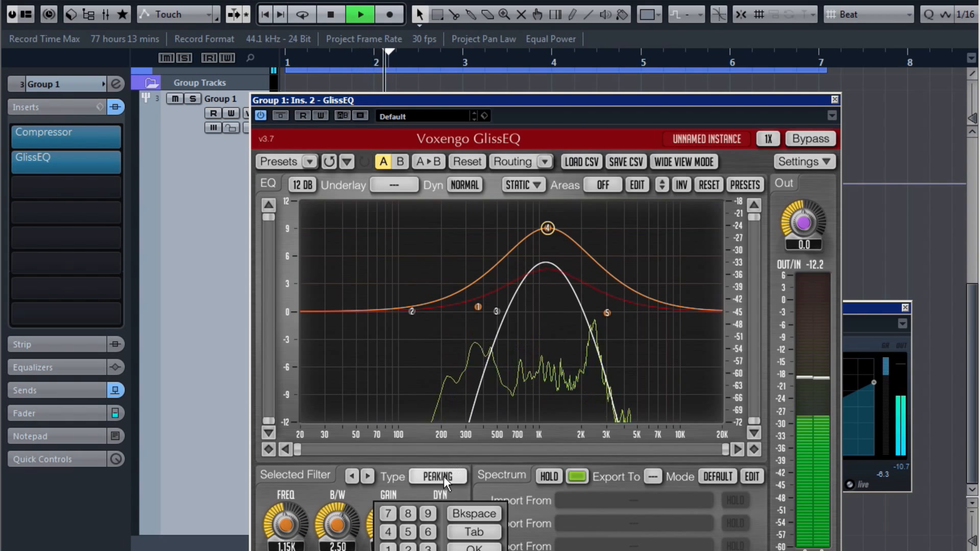
pyautogui.click(444, 491)
pyautogui.moveTo(439, 510); pyautogui.dragTo(434, 534)
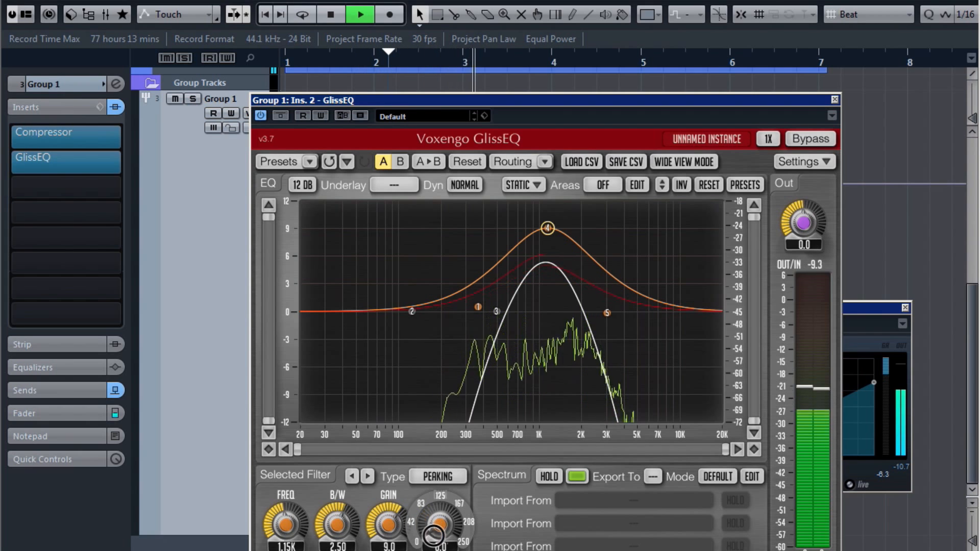
pyautogui.moveTo(541, 228); pyautogui.dragTo(541, 218)
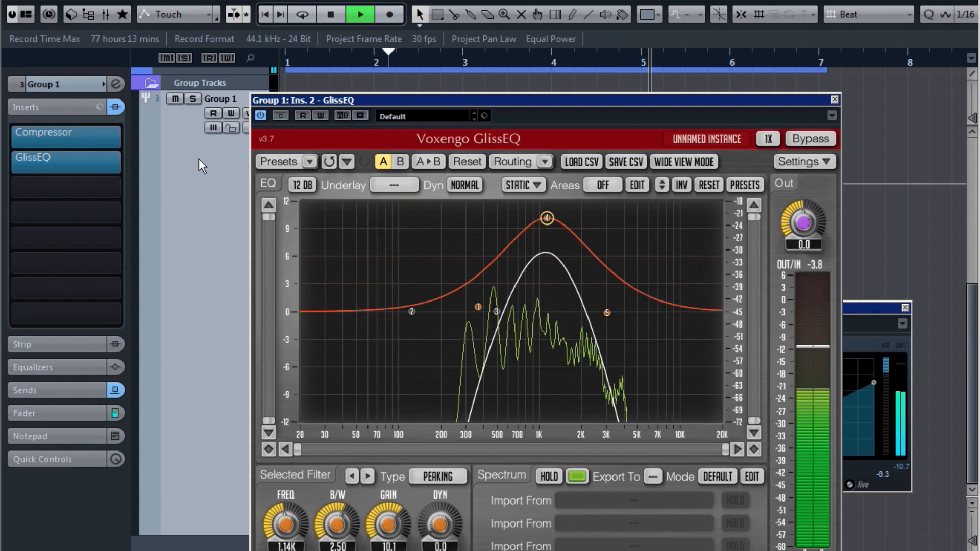
pyautogui.press('space')
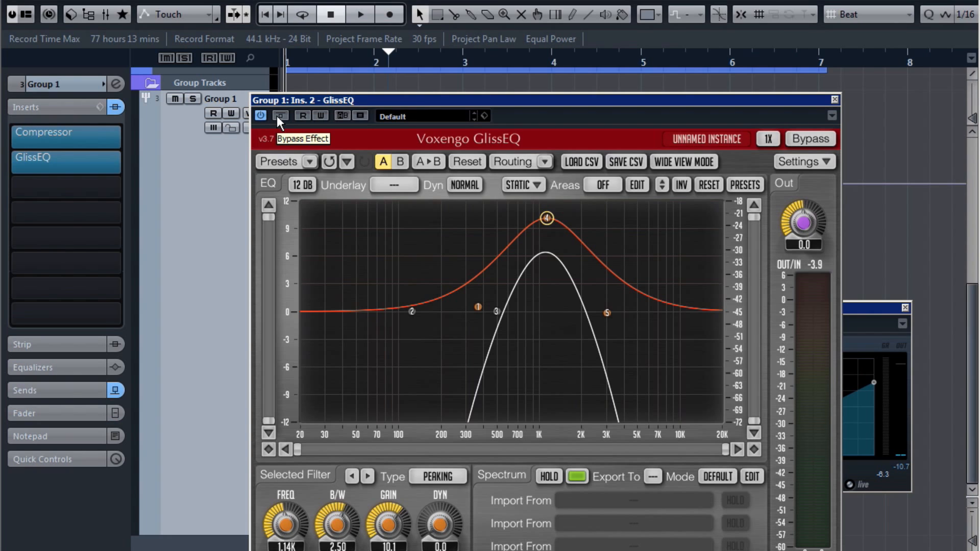
pyautogui.press('space')
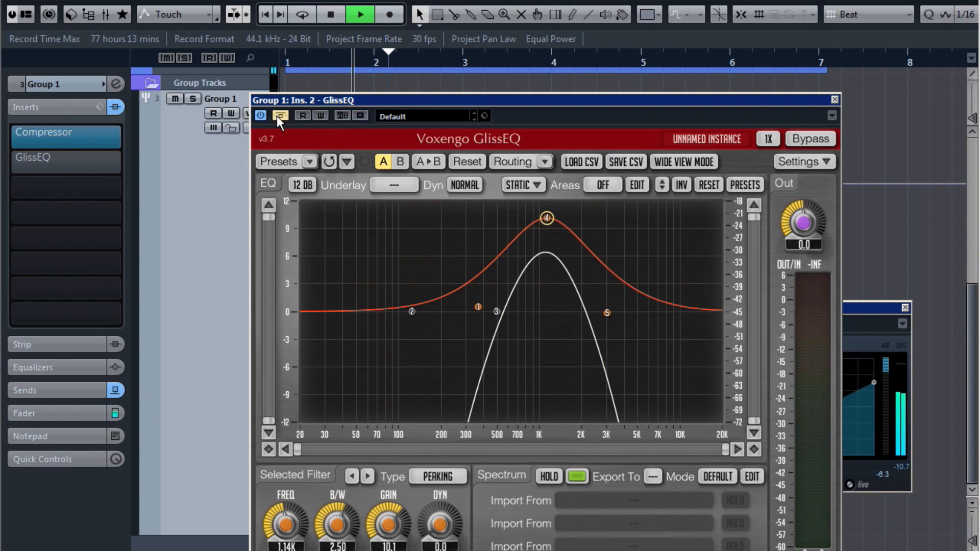
pyautogui.click(277, 116)
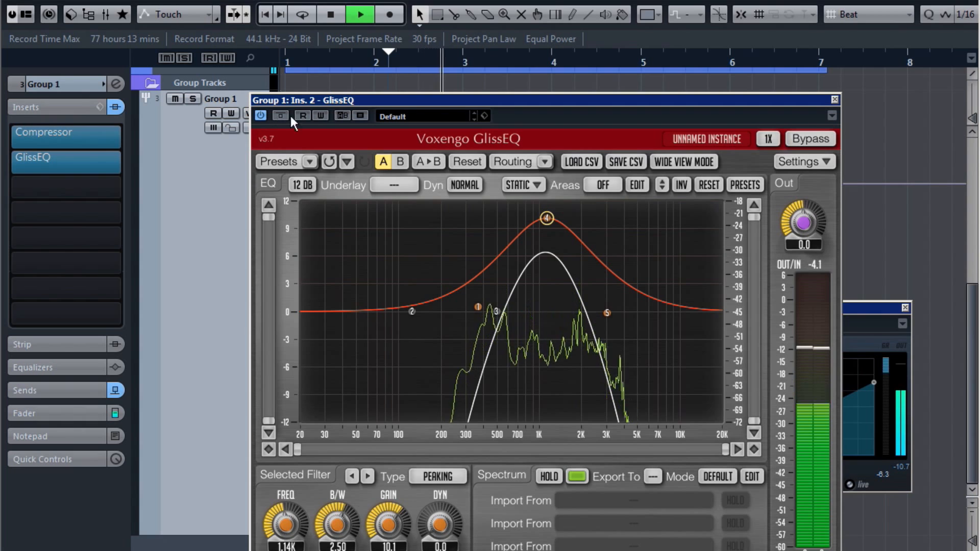
pyautogui.press('space')
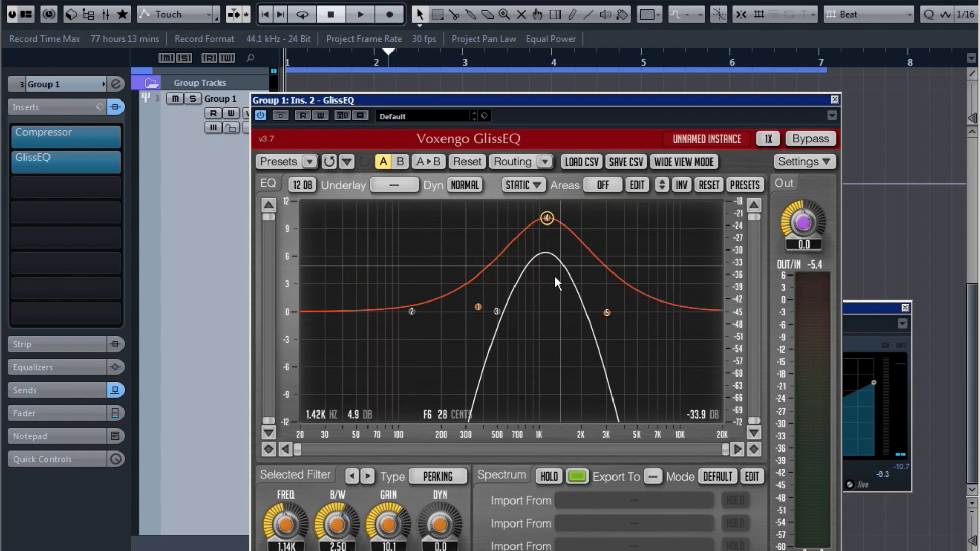
# Step: Tighten the high-pass to 383 Hz and low-pass to 3.50 kHz, peak near 1.2 kHz
pyautogui.moveTo(547, 215); pyautogui.dragTo(585, 216)
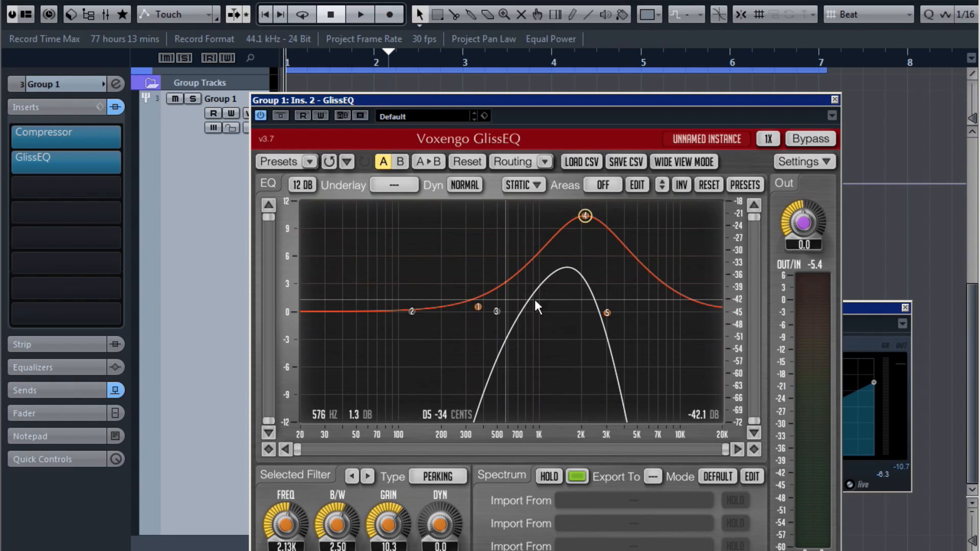
pyautogui.moveTo(607, 313); pyautogui.dragTo(629, 314)
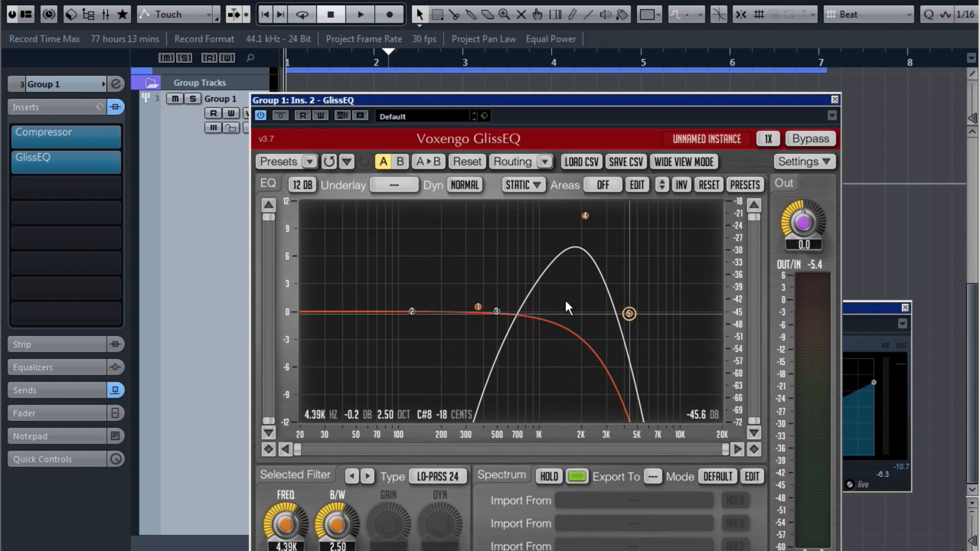
pyautogui.click(496, 311)
pyautogui.moveTo(478, 307); pyautogui.dragTo(523, 306)
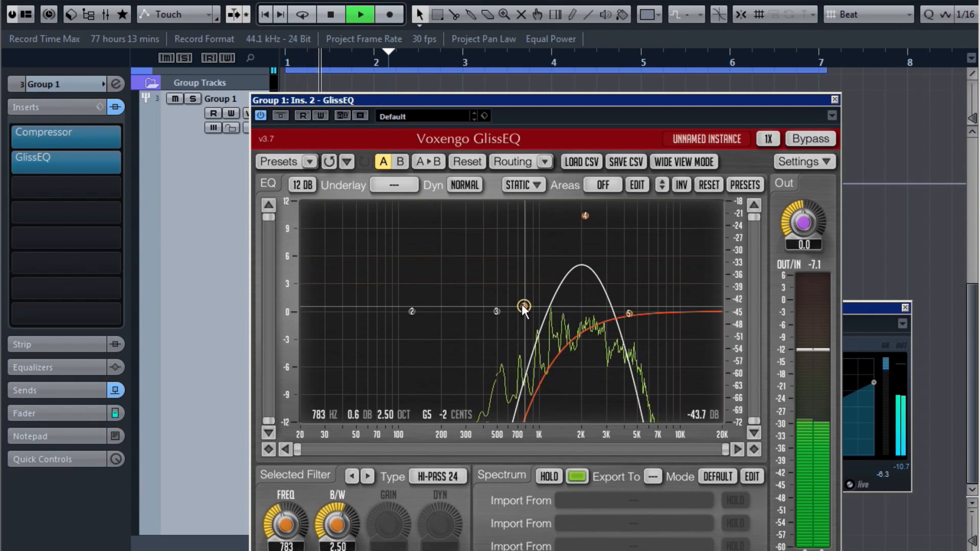
pyautogui.press('space')
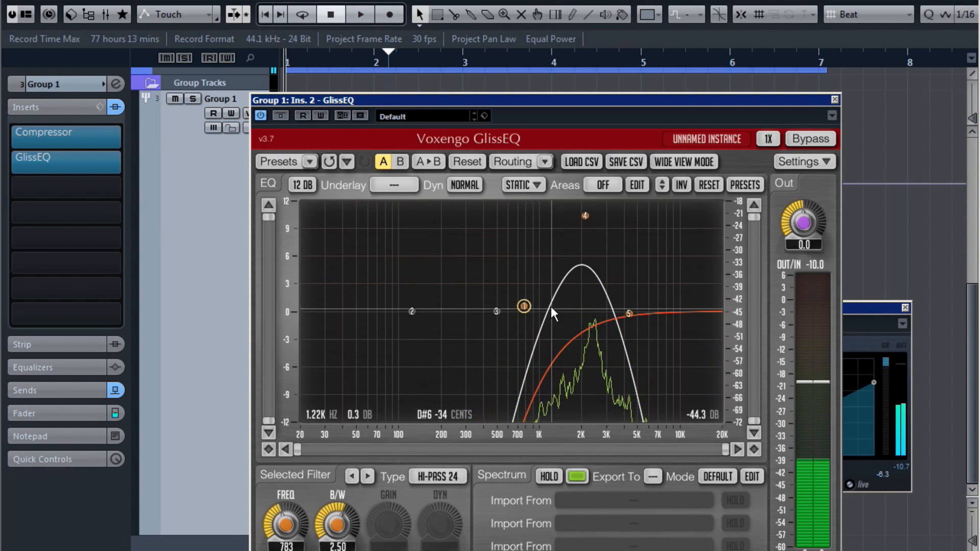
pyautogui.moveTo(513, 310); pyautogui.dragTo(483, 311)
pyautogui.moveTo(629, 313); pyautogui.dragTo(615, 311)
pyautogui.press('space')
pyautogui.moveTo(585, 216); pyautogui.dragTo(548, 213)
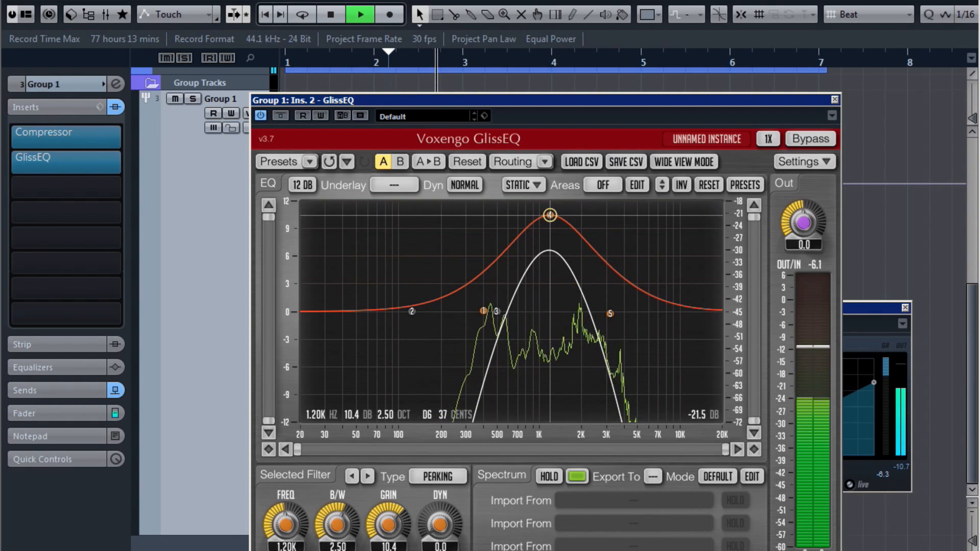
pyautogui.press('space')
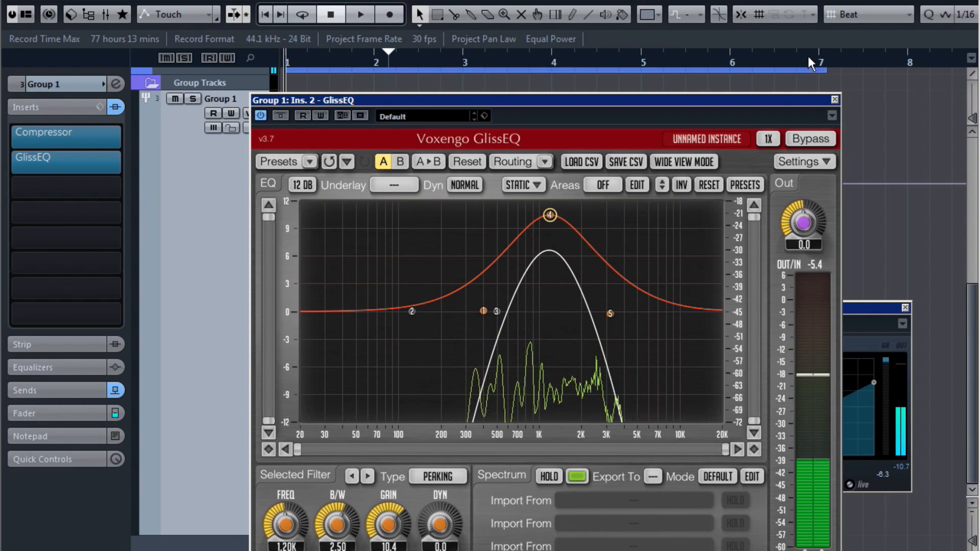
# Step: Close the Compressor and GlissEQ windows and show Reverb effects for Group 1's third insert
pyautogui.click(906, 308)
pyautogui.click(836, 99)
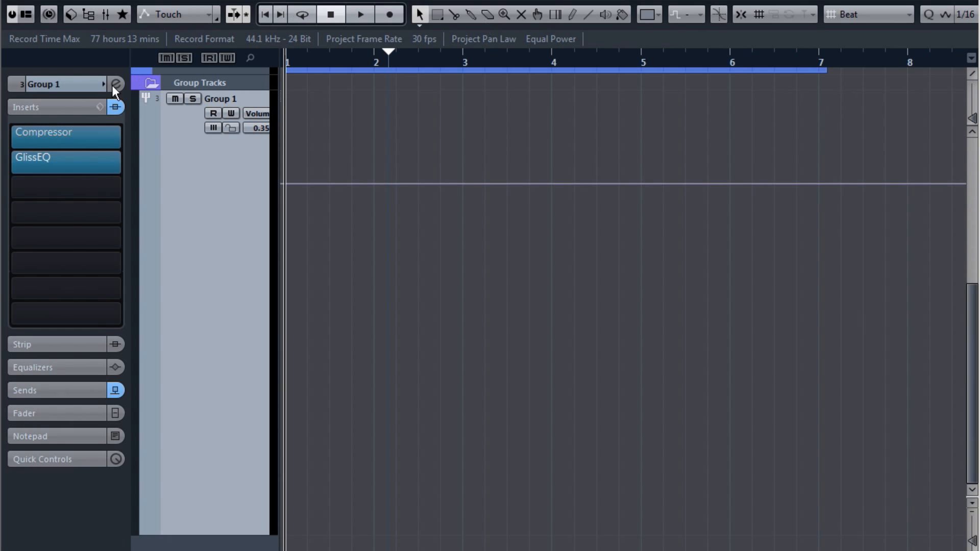
pyautogui.click(111, 184)
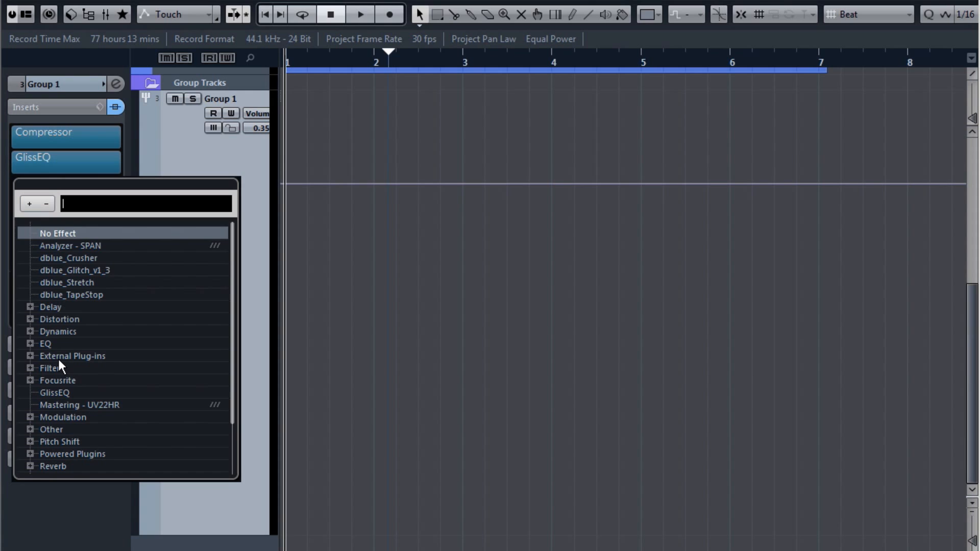
pyautogui.scroll(-2, 60, 362)
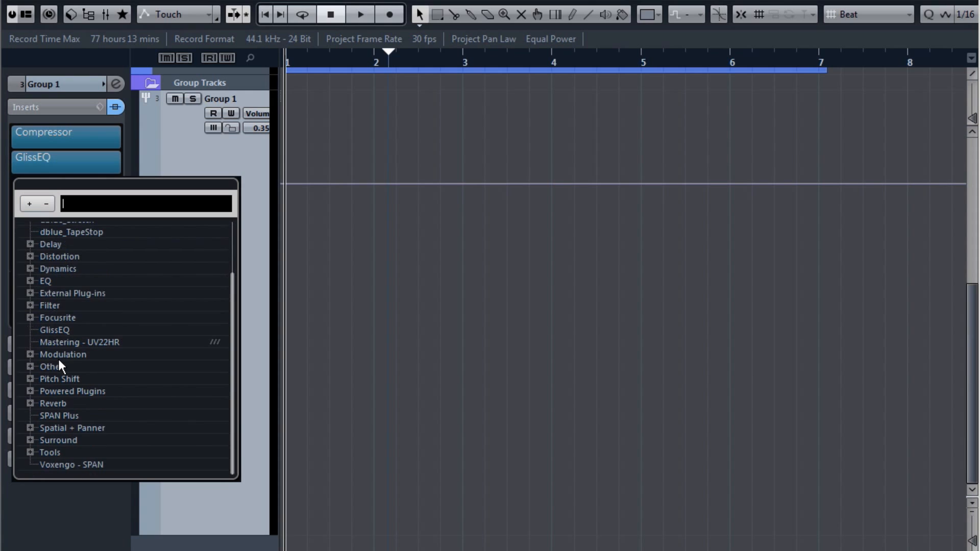
pyautogui.click(30, 403)
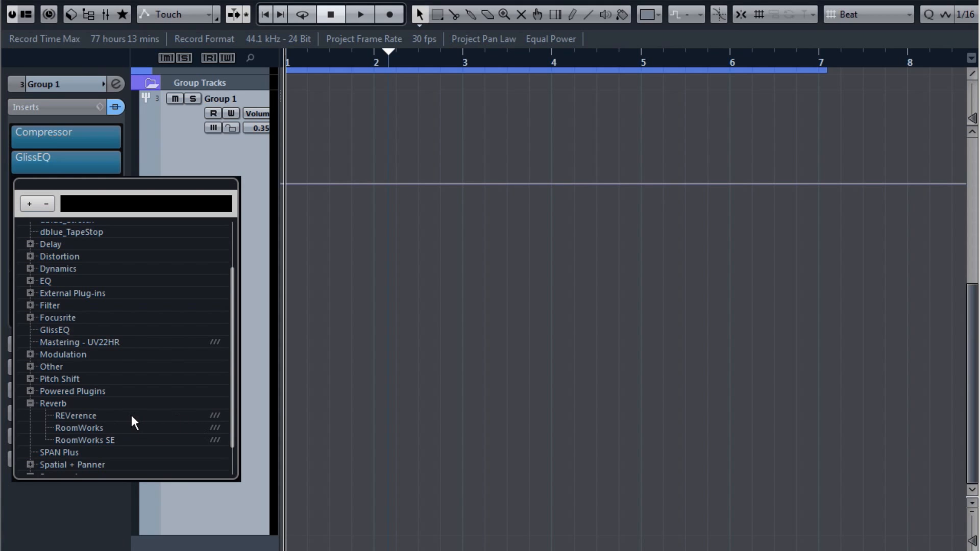
# Step: Insert RoomWorks on Group 1, set its pre-delay to 0, and audition the reverb
pyautogui.click(101, 427)
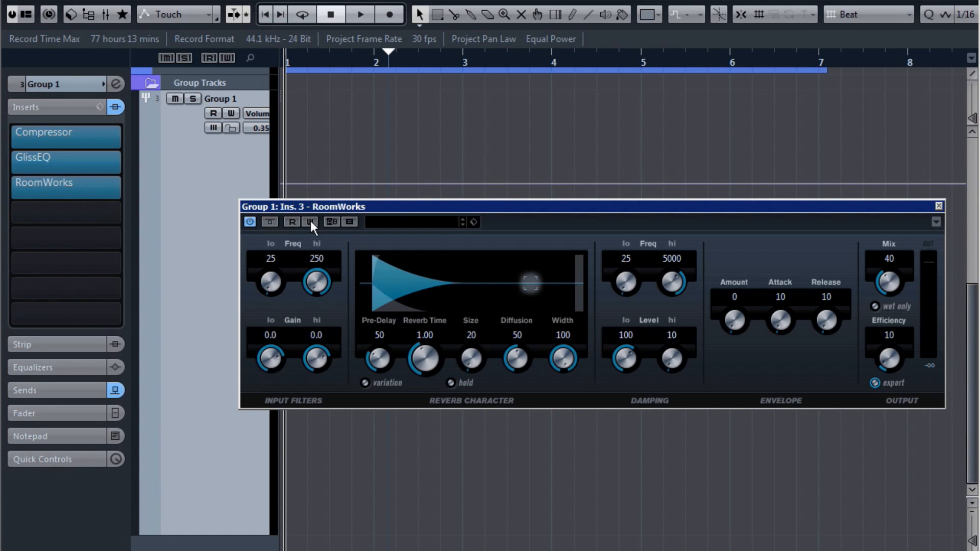
pyautogui.moveTo(376, 347); pyautogui.dragTo(378, 418)
pyautogui.moveTo(531, 210); pyautogui.dragTo(377, 190)
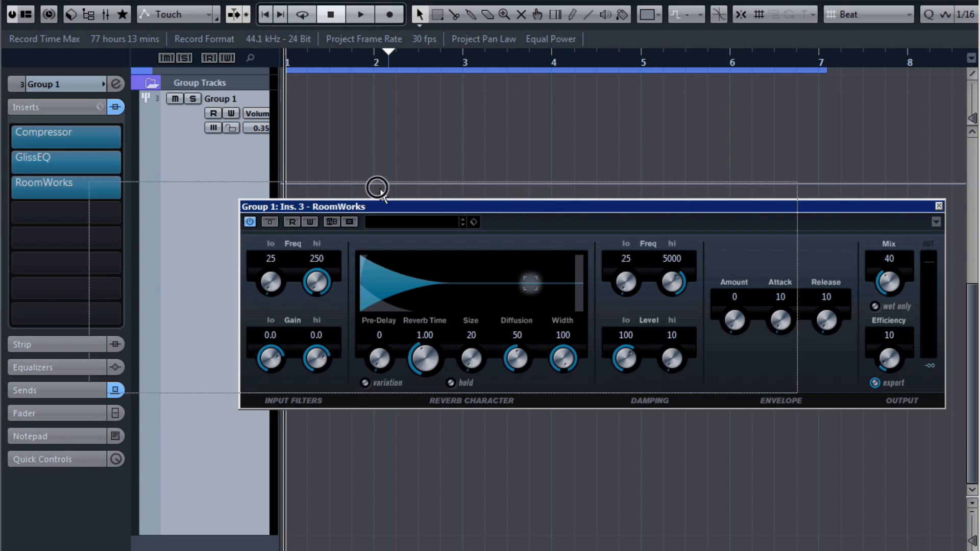
pyautogui.press('space')
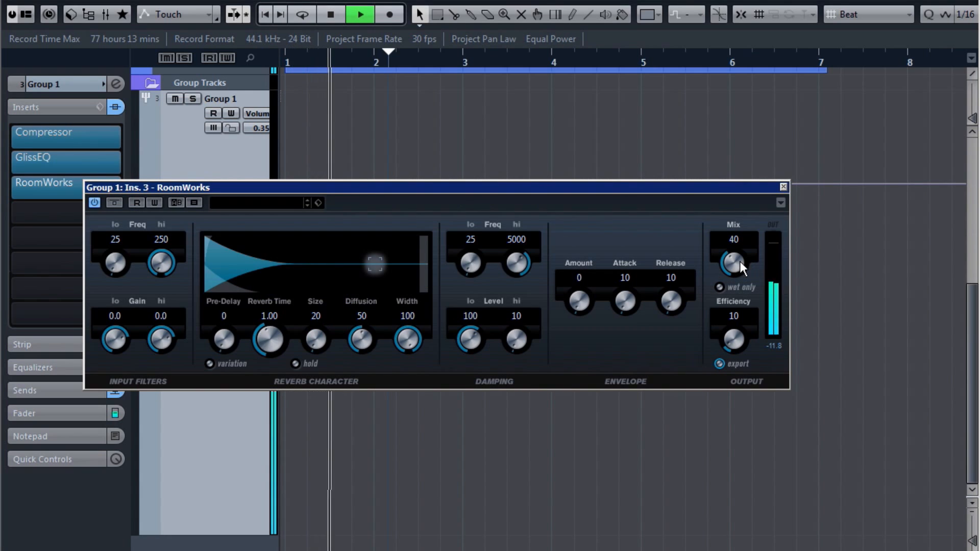
pyautogui.press('space')
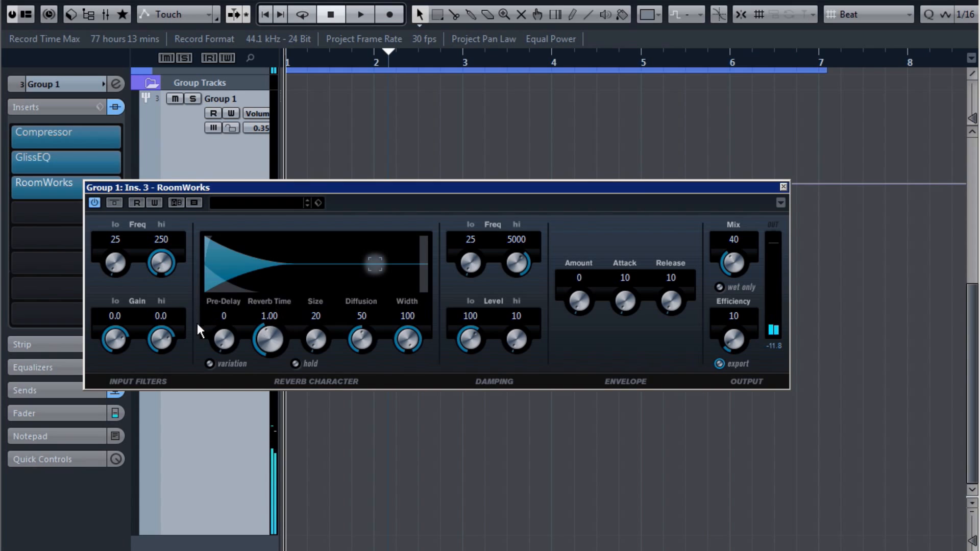
# Step: Shorten the RoomWorks Reverb Time to 0.24 and raise Mix from 40 to 72
pyautogui.moveTo(264, 323); pyautogui.dragTo(263, 364)
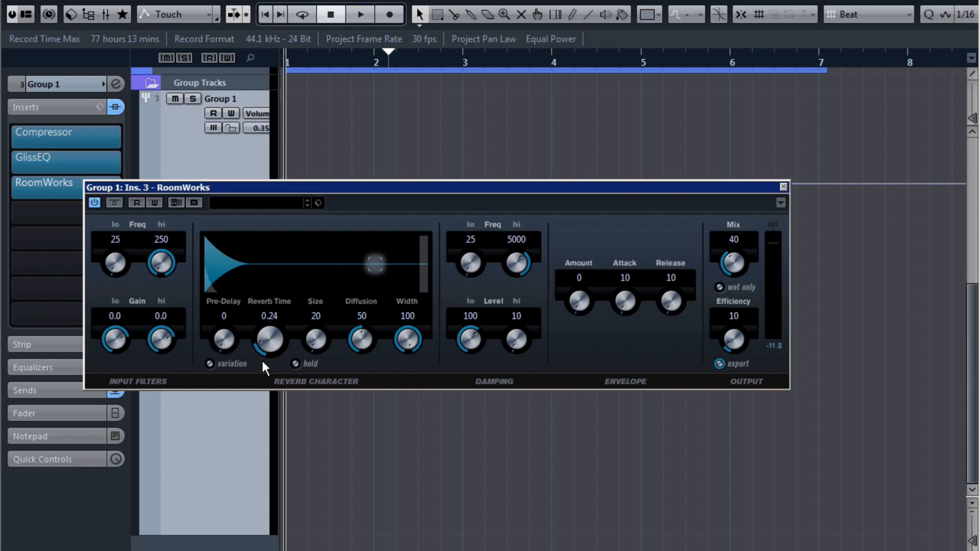
pyautogui.press('space')
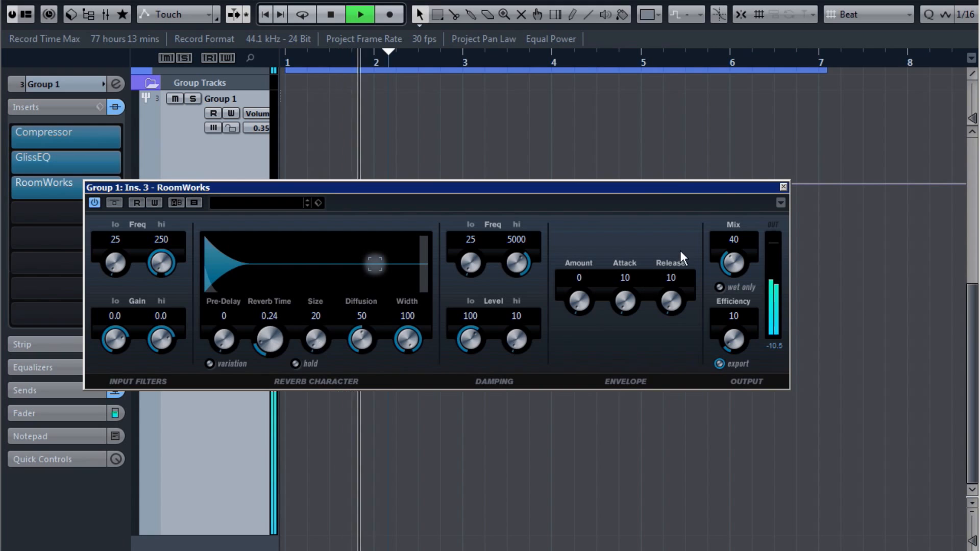
pyautogui.press('space')
pyautogui.moveTo(731, 263); pyautogui.dragTo(757, 137)
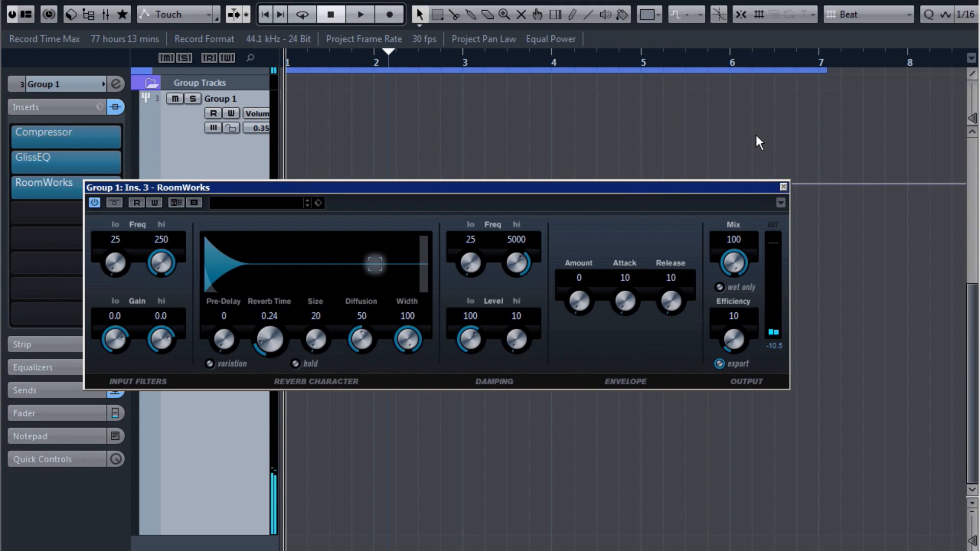
# Step: Audition the wetter reverb and bring the RoomWorks Mix down from 100 to about 71
pyautogui.press('space')
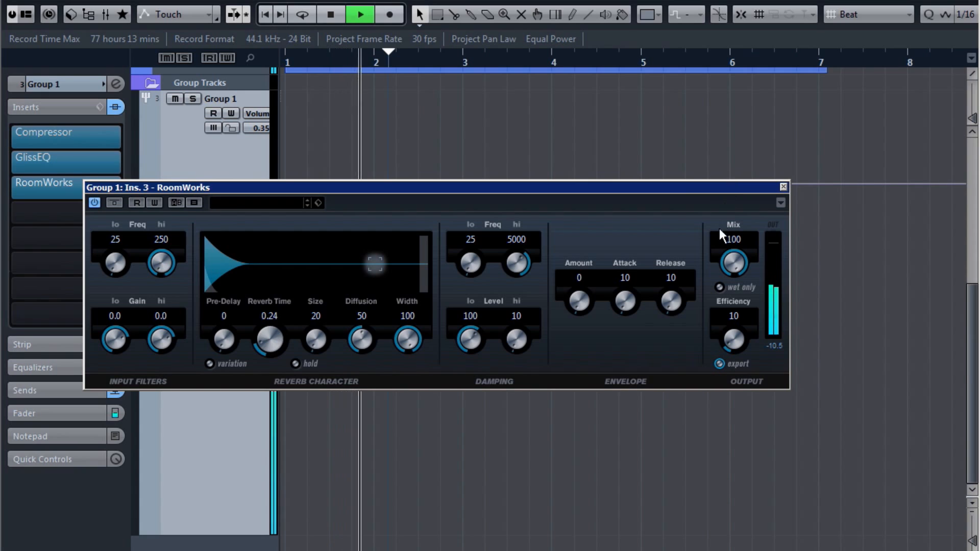
pyautogui.press('space')
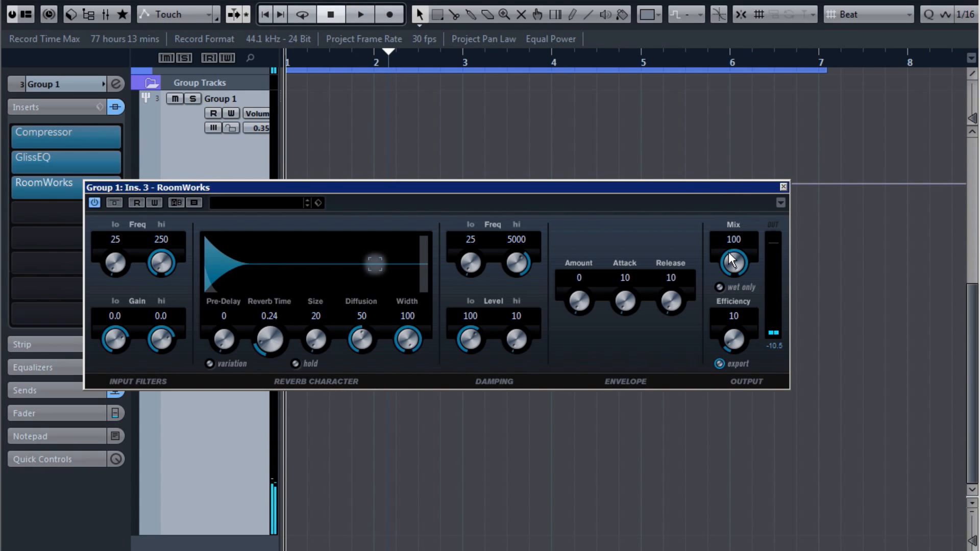
pyautogui.moveTo(728, 252); pyautogui.dragTo(725, 292)
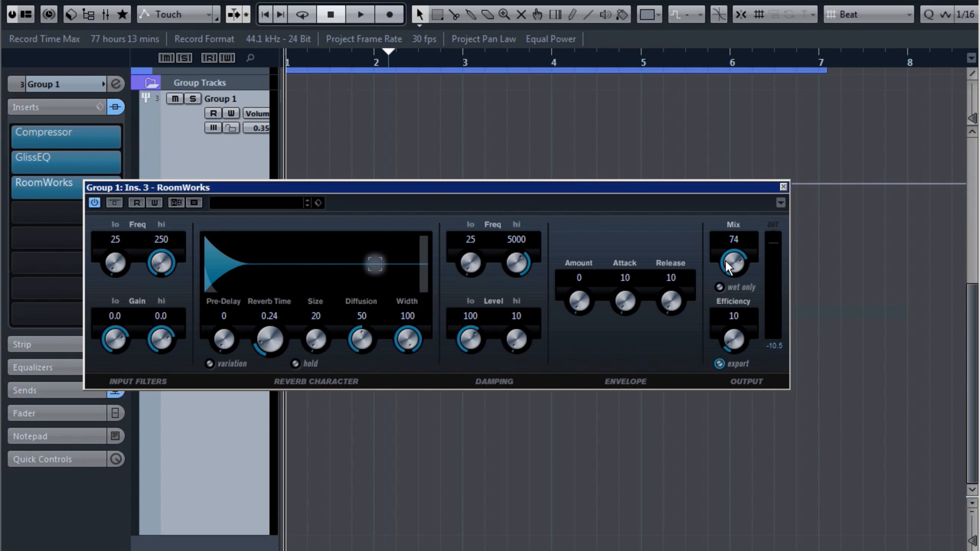
pyautogui.press('space')
pyautogui.moveTo(725, 260)
pyautogui.mouseDown()
pyautogui.moveTo(731, 272)
pyautogui.moveTo(732, 262)
pyautogui.mouseUp()
pyautogui.press('space')
# Step: Set RoomWorks damping to 6157 Hz high frequency and high level 18, then close the editor
pyautogui.moveTo(516, 269); pyautogui.dragTo(517, 254)
pyautogui.press('space')
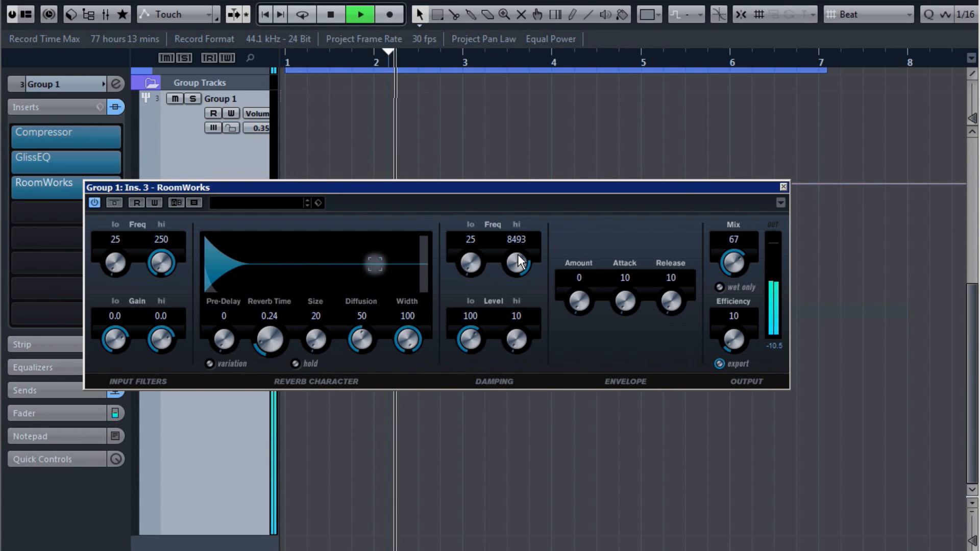
pyautogui.press('space')
pyautogui.moveTo(518, 254); pyautogui.dragTo(516, 219)
pyautogui.press('space')
pyautogui.press('space')
pyautogui.press('space')
pyautogui.moveTo(513, 331); pyautogui.dragTo(510, 313)
pyautogui.moveTo(524, 257); pyautogui.dragTo(518, 272)
pyautogui.press('space')
pyautogui.moveTo(734, 263); pyautogui.dragTo(735, 260)
pyautogui.click(783, 187)
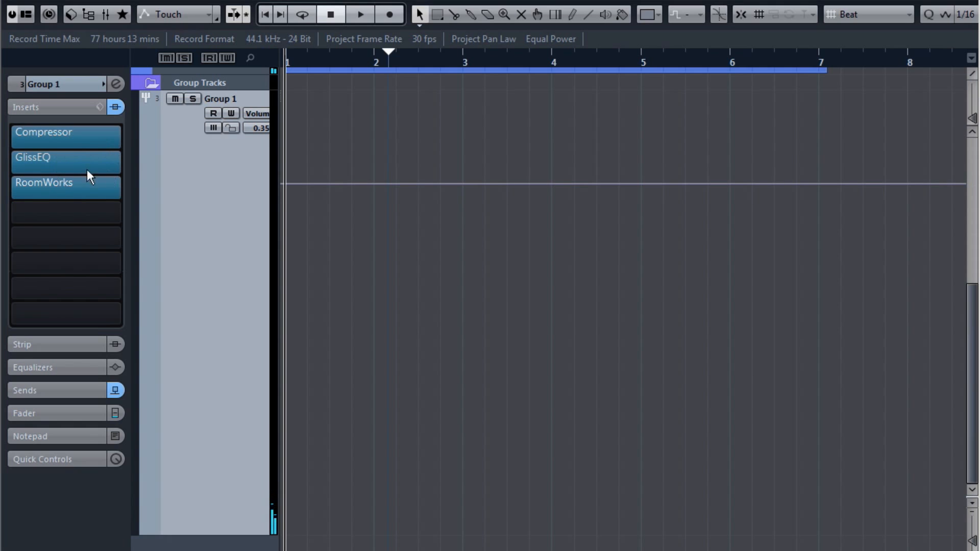
# Step: Audition Group 1 at -12.7 dB and about -2.8 dB, then enter a volume of 0.00
pyautogui.press('space')
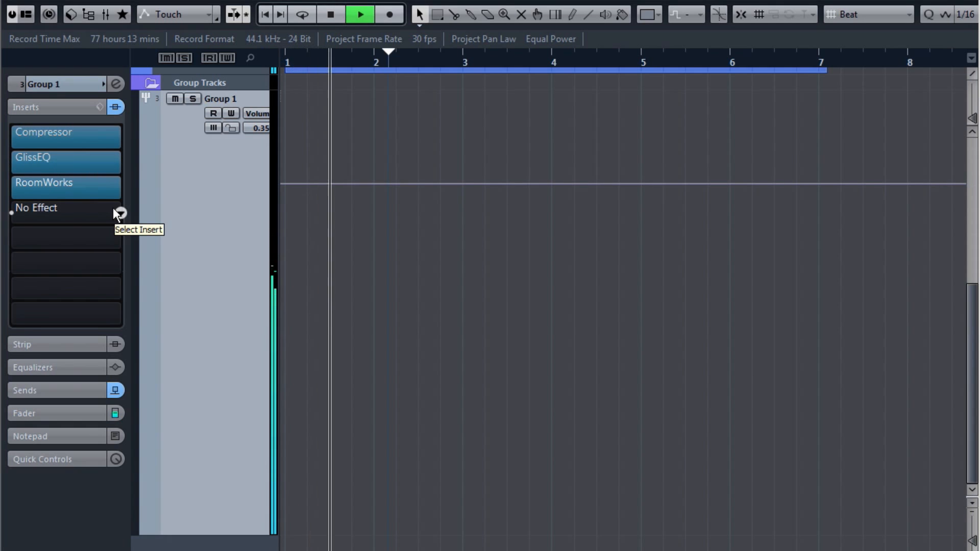
pyautogui.press('space')
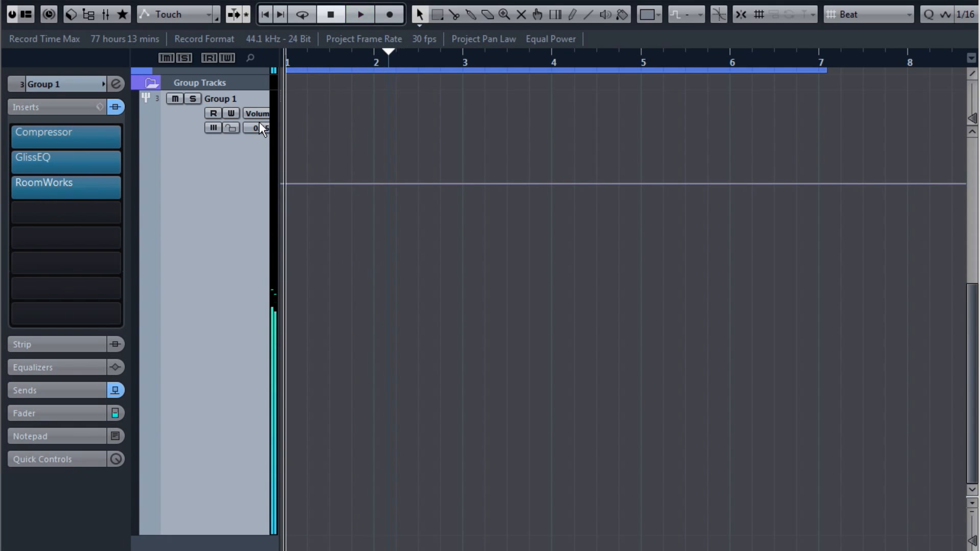
pyautogui.moveTo(259, 142); pyautogui.dragTo(254, 234)
pyautogui.press('space')
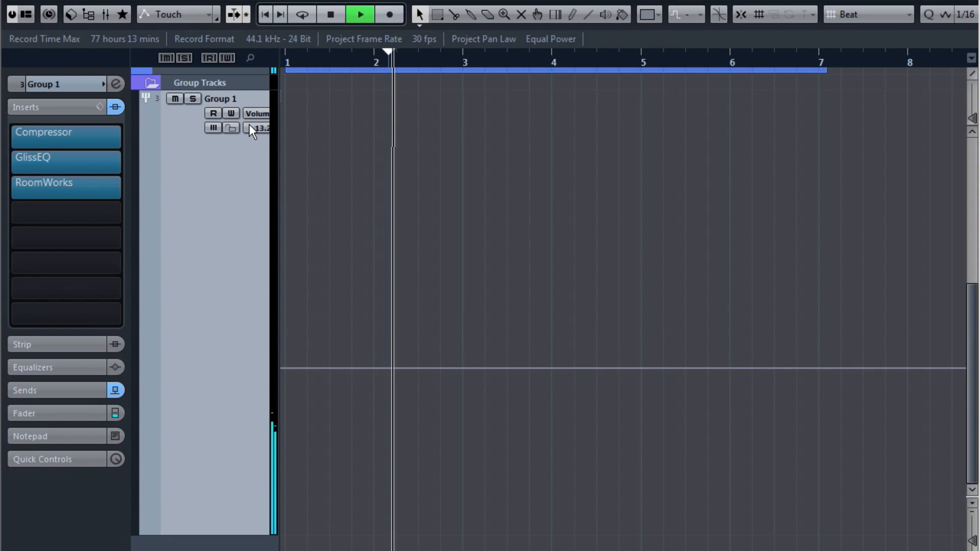
pyautogui.press('space')
pyautogui.moveTo(250, 124); pyautogui.dragTo(258, 35)
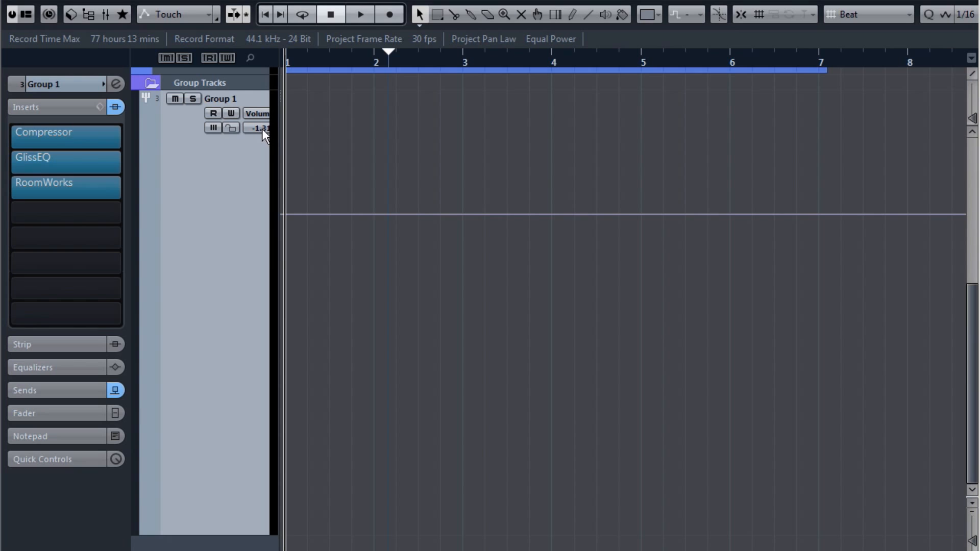
pyautogui.write('0')
pyautogui.press('Return')
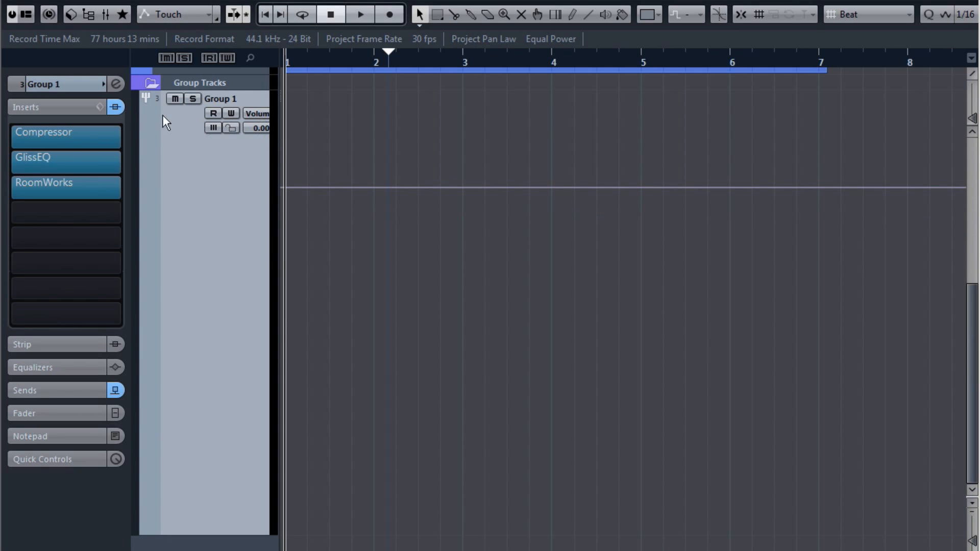
# Step: Compare Group 1 with inserts bypassed and active, leave them active, and open the Compressor editor
pyautogui.click(115, 107)
pyautogui.press('space')
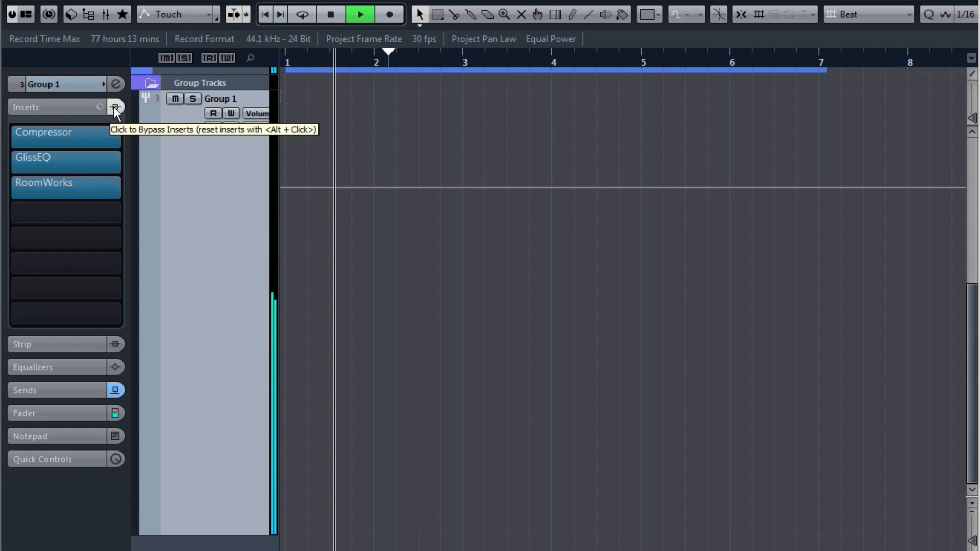
pyautogui.click(114, 106)
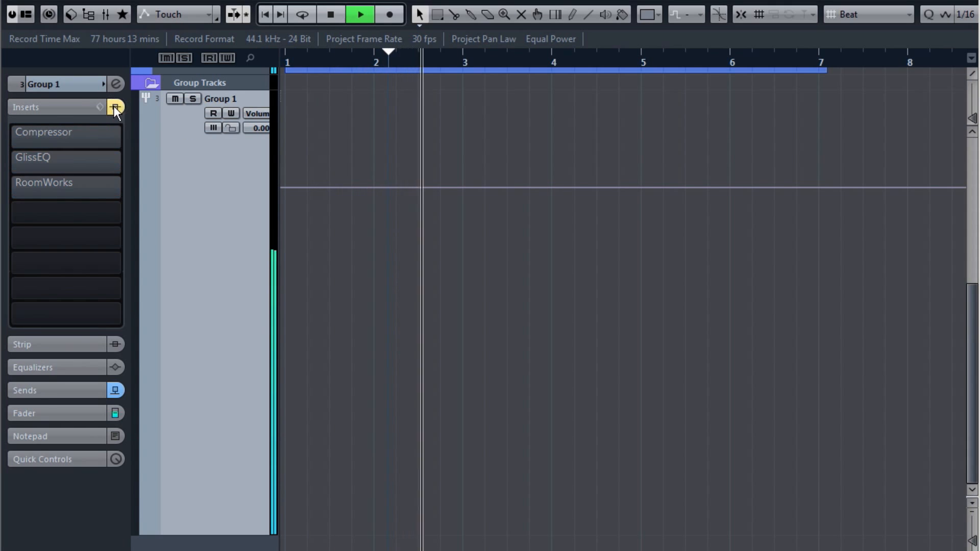
pyautogui.press('space')
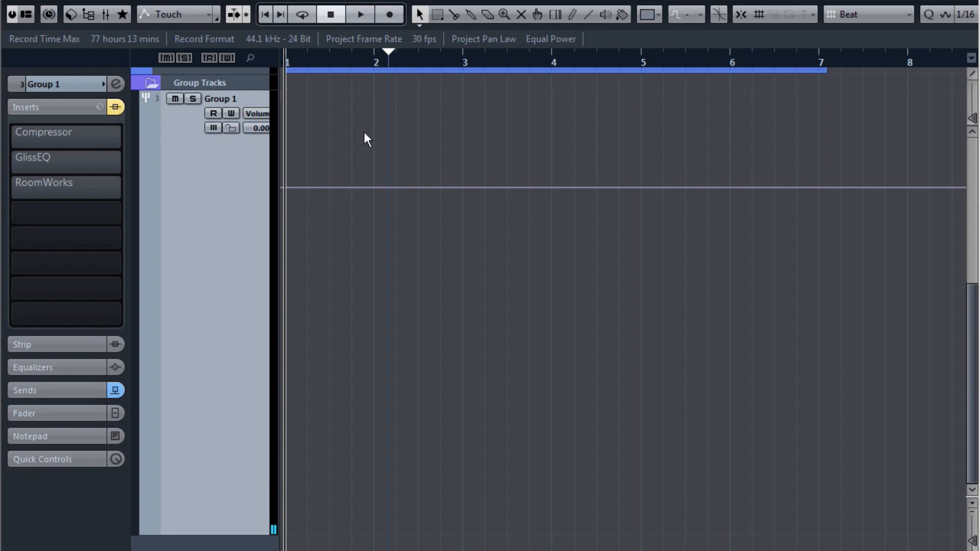
pyautogui.click(115, 107)
pyautogui.press('space')
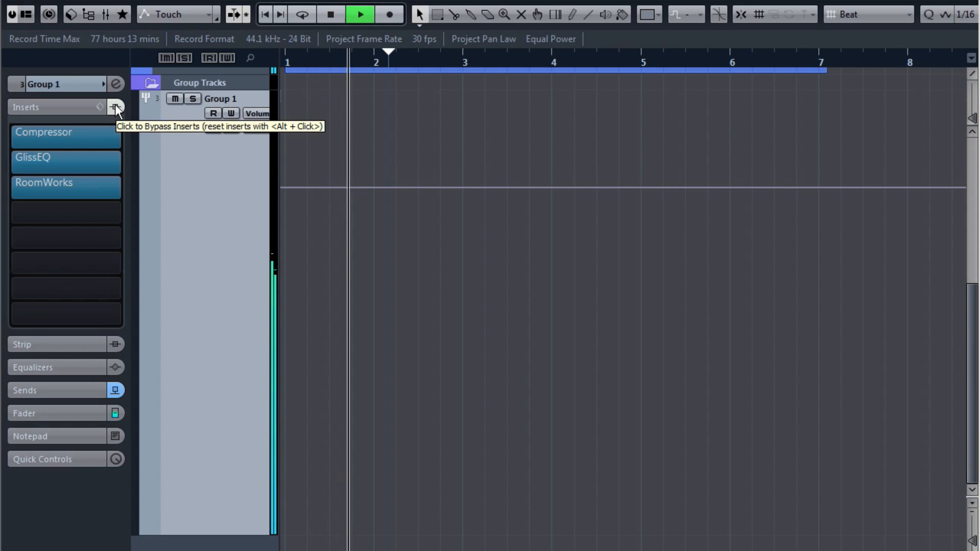
pyautogui.click(116, 108)
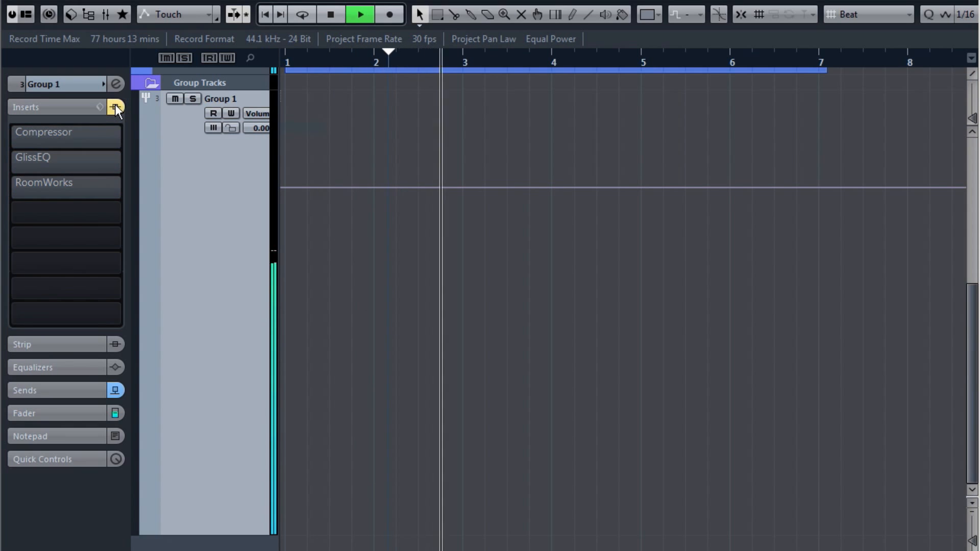
pyautogui.press('space')
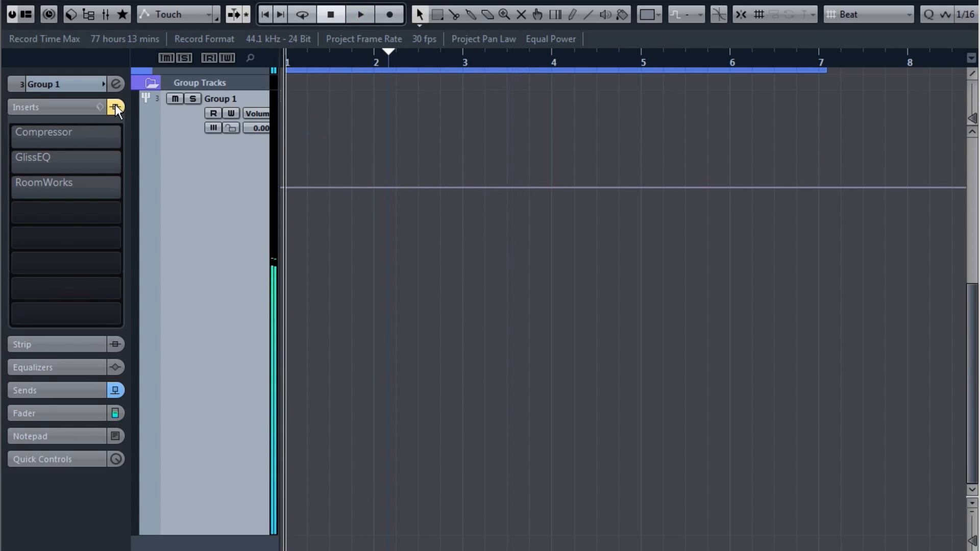
pyautogui.click(116, 107)
pyautogui.click(46, 130)
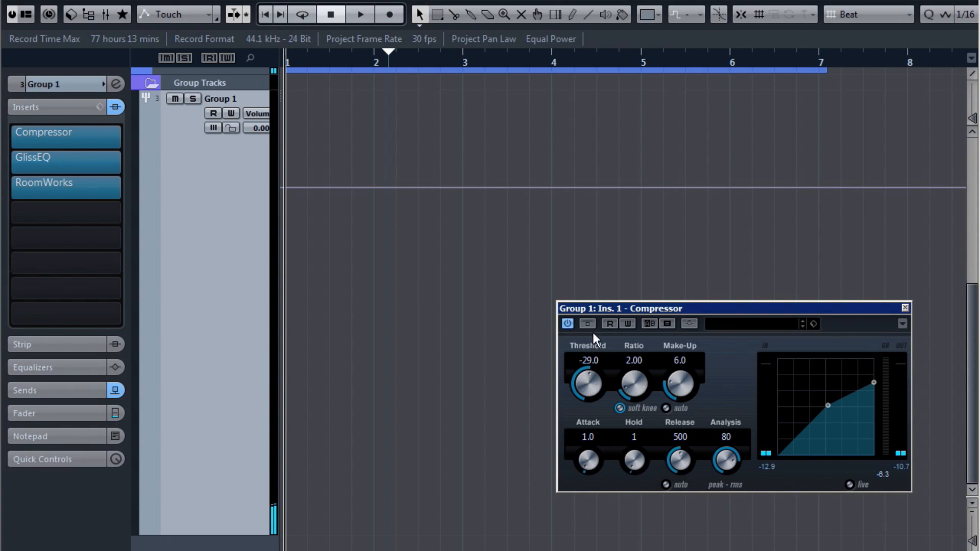
# Step: Open the GlissEQ and RoomWorks editors and lower the RoomWorks Mix from 71 to 38
pyautogui.click(66, 159)
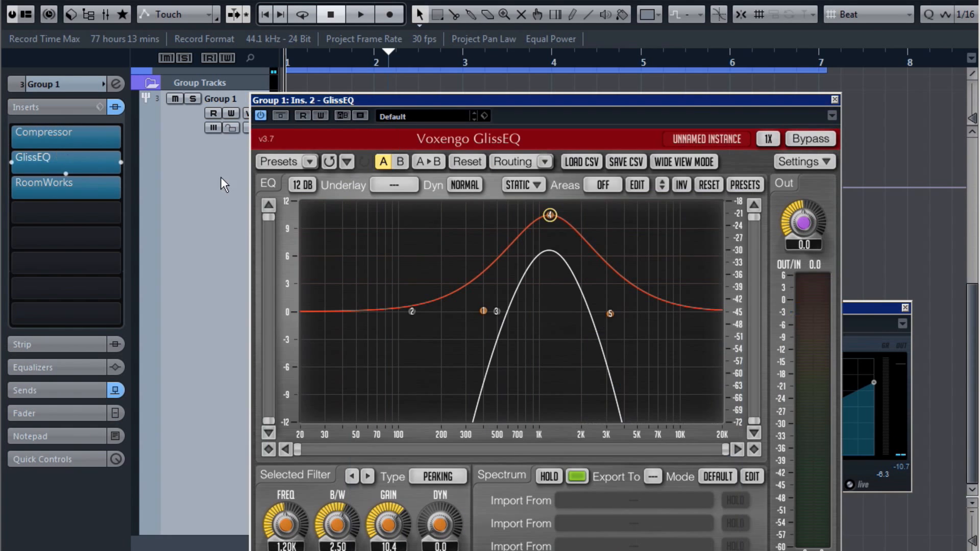
pyautogui.click(79, 182)
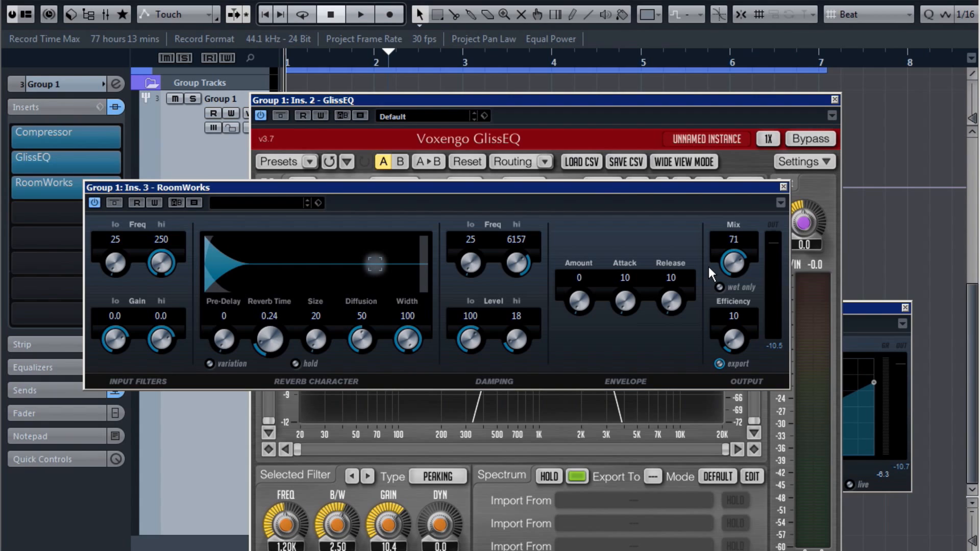
pyautogui.moveTo(734, 263)
pyautogui.mouseDown()
pyautogui.moveTo(735, 327)
pyautogui.moveTo(740, 259)
pyautogui.mouseUp()
# Step: Close the RoomWorks, GlissEQ and Compressor editors and scroll up to the wick and Audio 02 tracks
pyautogui.click(783, 188)
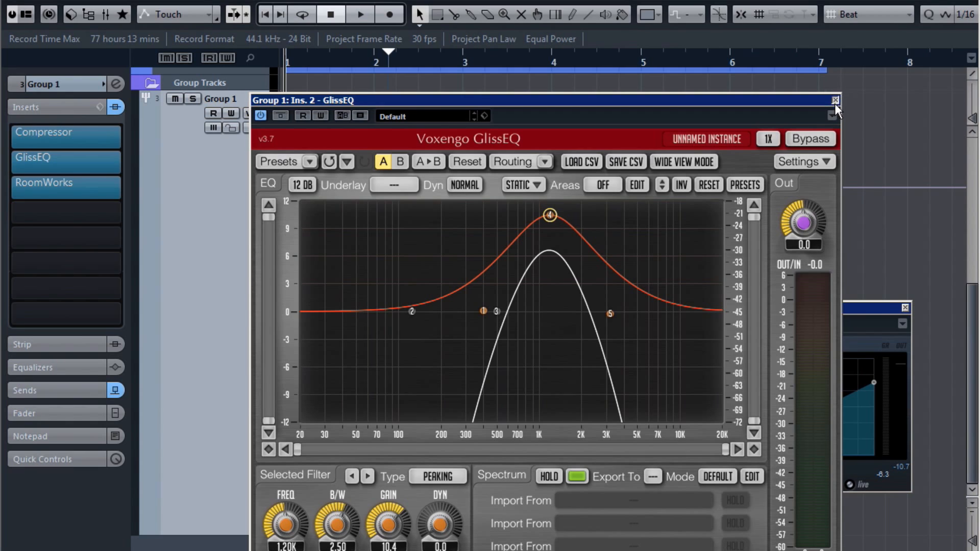
pyautogui.click(835, 101)
pyautogui.click(905, 307)
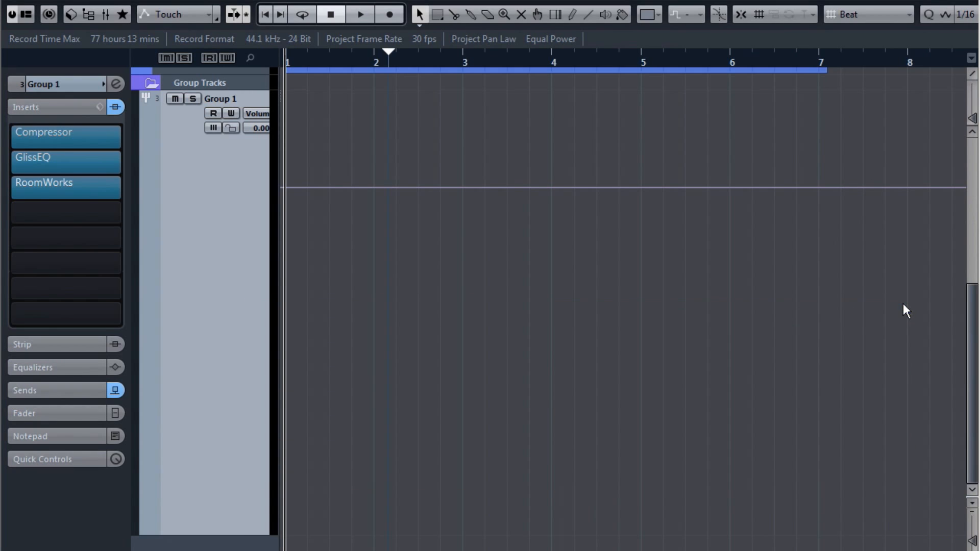
pyautogui.scroll(5, 589, 165)
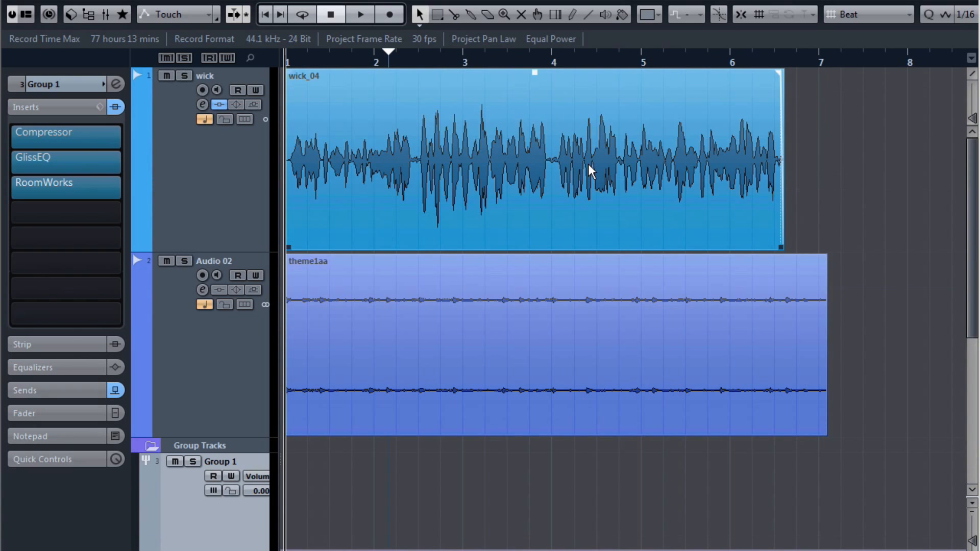